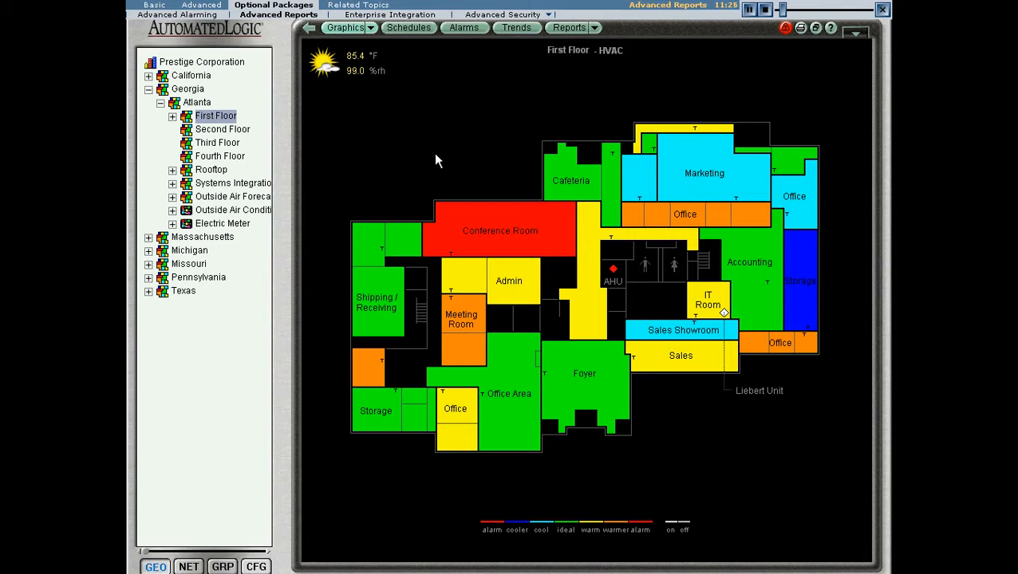
# Open the system's About information, check the enabled features for advanced reporting, and close the window
pyautogui.click(853, 32)
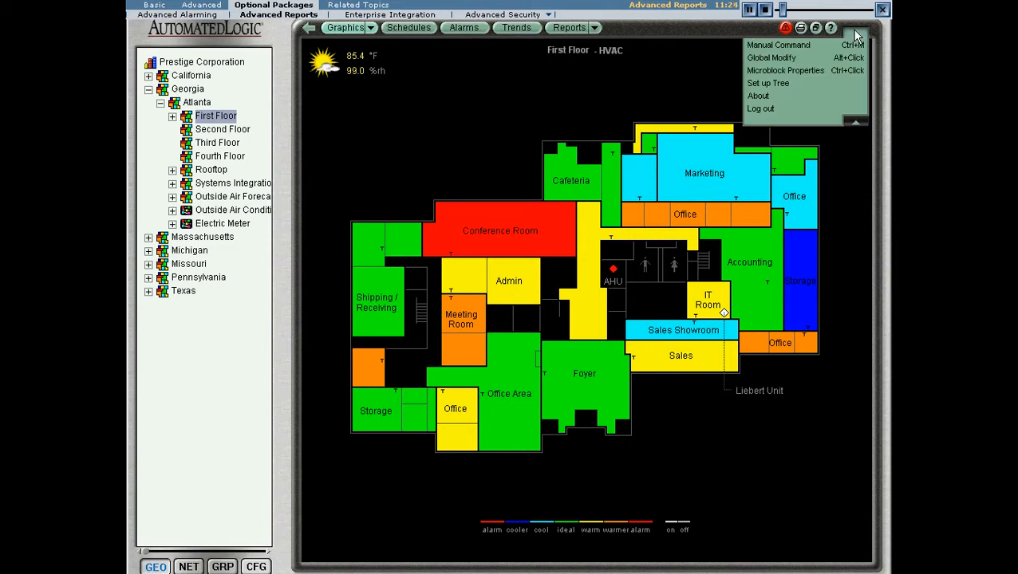
pyautogui.click(771, 96)
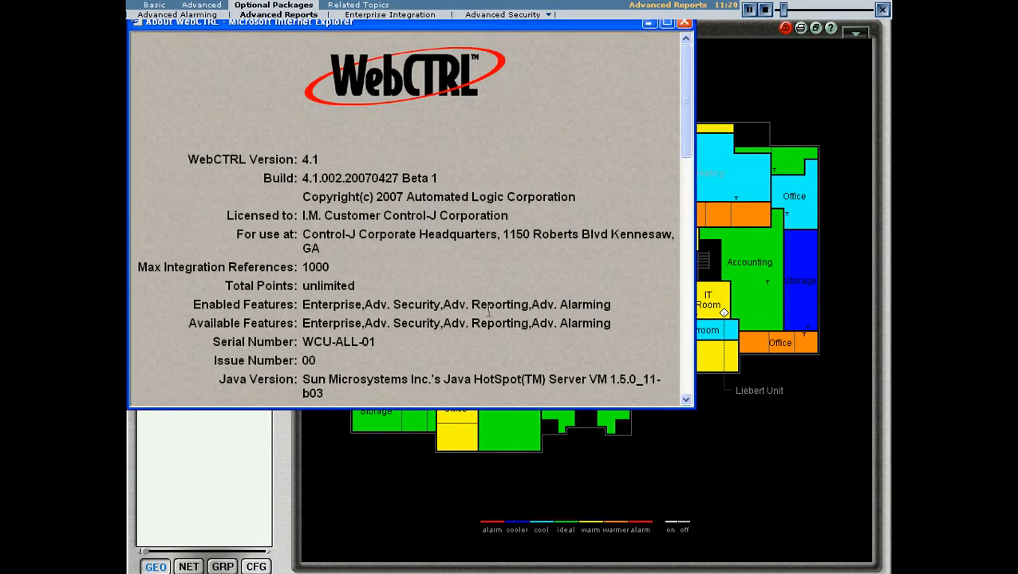
pyautogui.moveTo(471, 305); pyautogui.dragTo(542, 311)
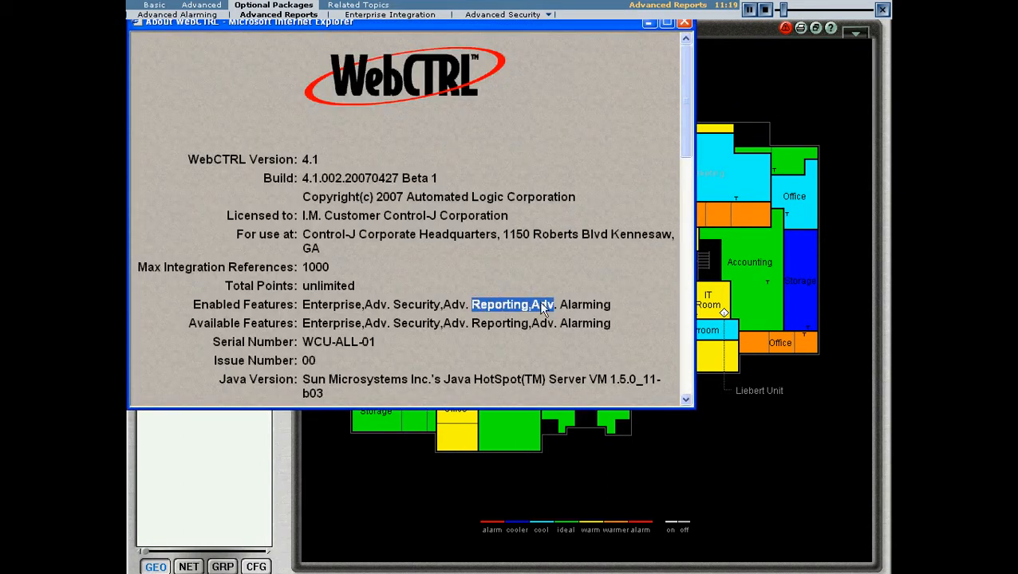
pyautogui.click(684, 22)
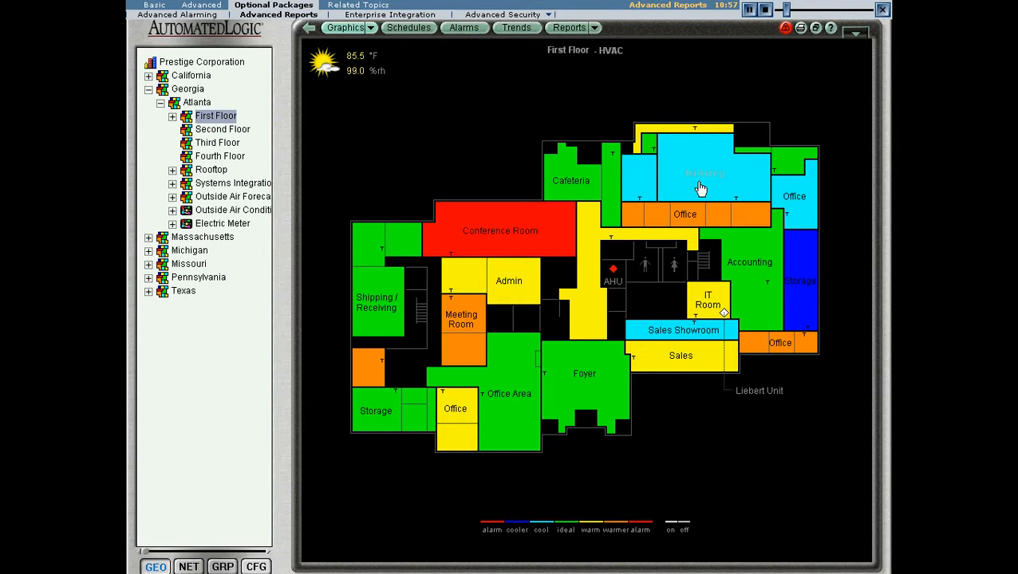
# Start a new report for the First Floor and choose the Equipment Values format
pyautogui.click(594, 27)
pyautogui.moveTo(598, 40)
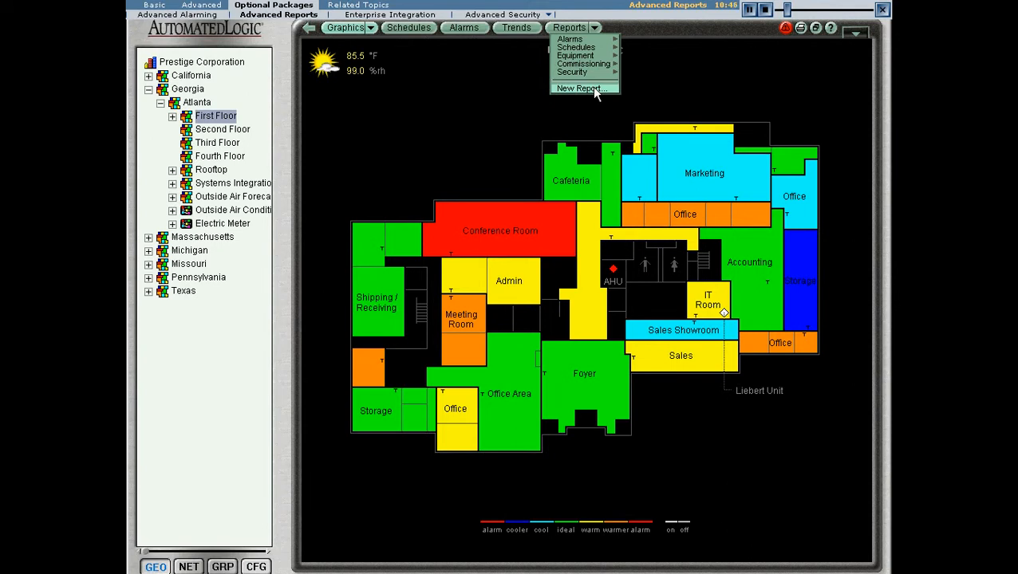
pyautogui.moveTo(588, 74)
pyautogui.click(583, 89)
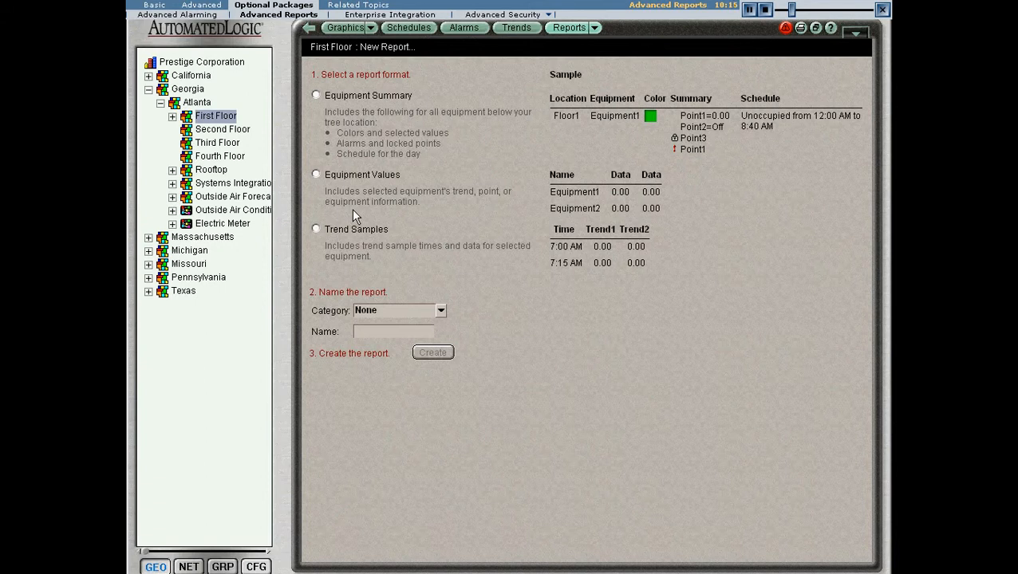
pyautogui.click(315, 174)
pyautogui.click(441, 311)
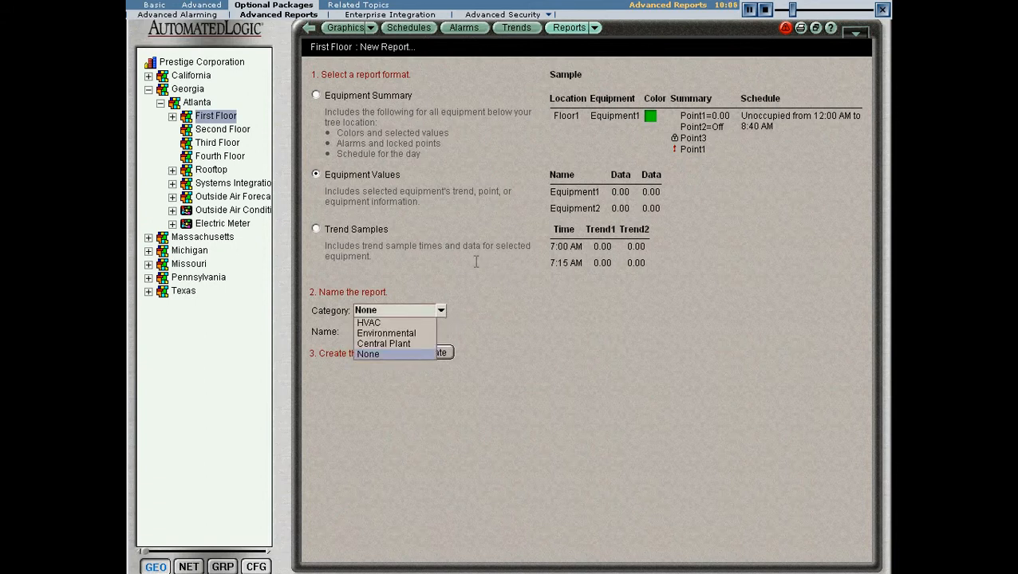
pyautogui.click(595, 29)
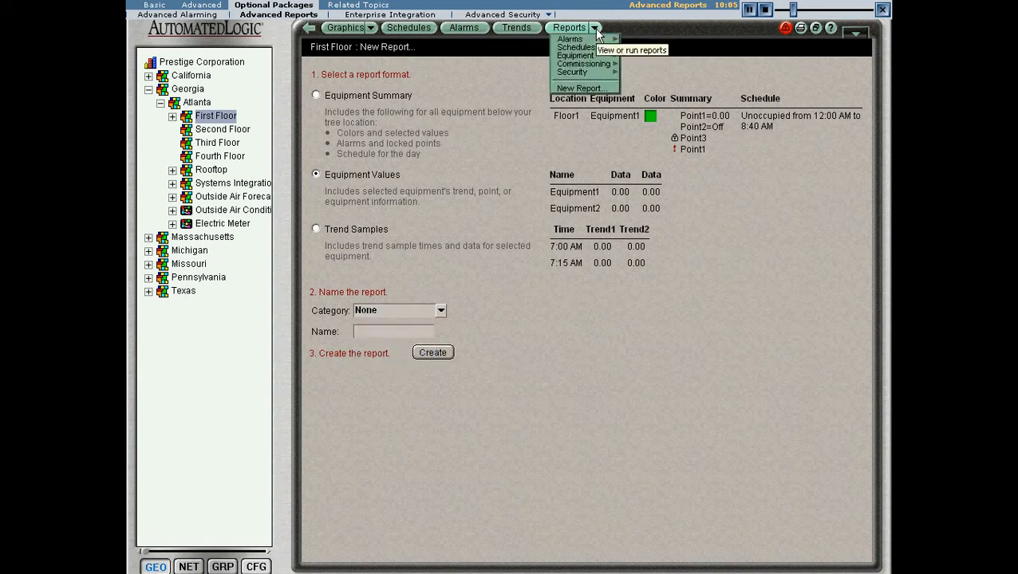
pyautogui.moveTo(585, 73)
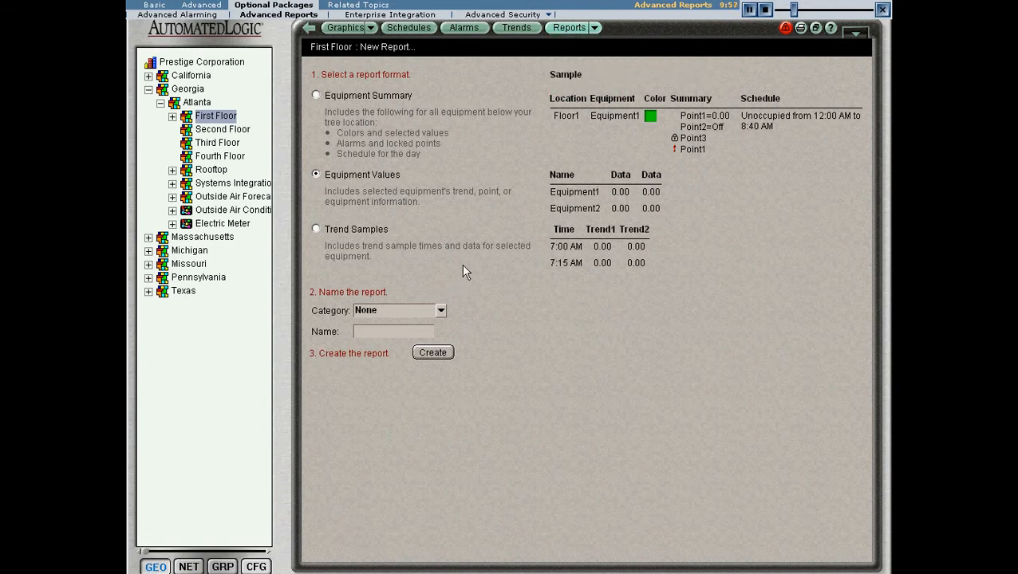
pyautogui.click(594, 27)
# Name the new report Zone Summary and create it
pyautogui.click(400, 328)
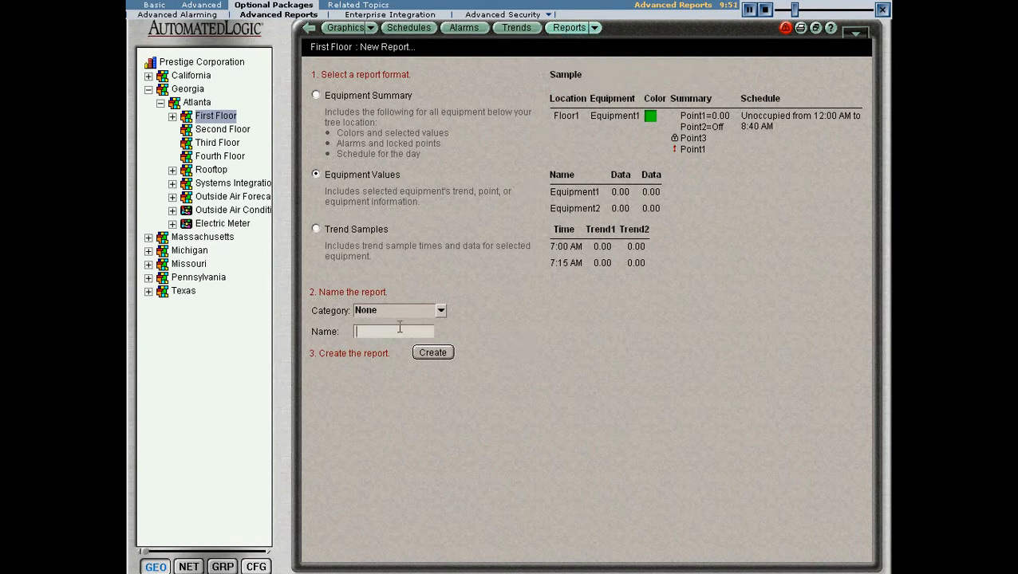
pyautogui.write('Zone Summary')
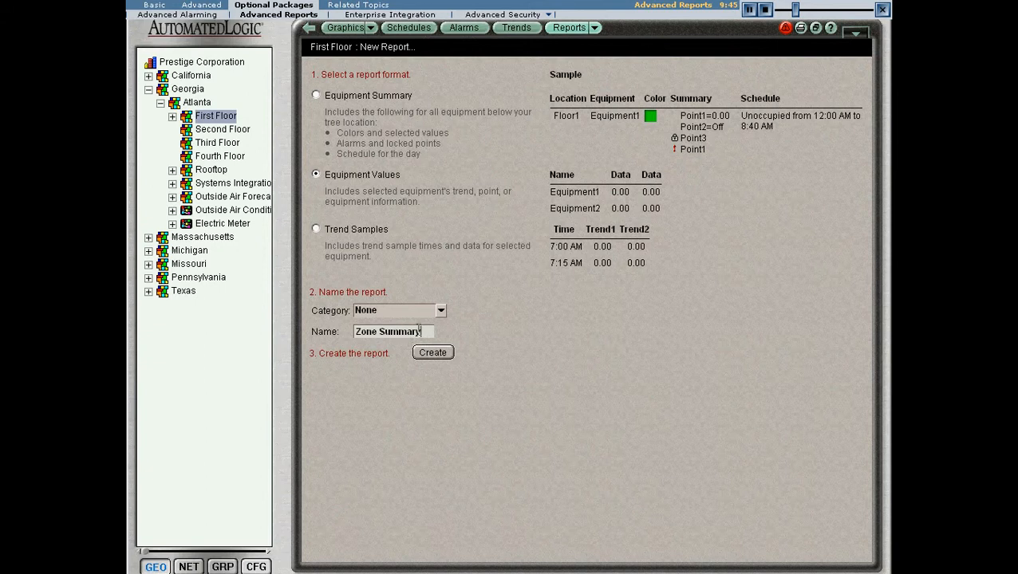
pyautogui.click(415, 353)
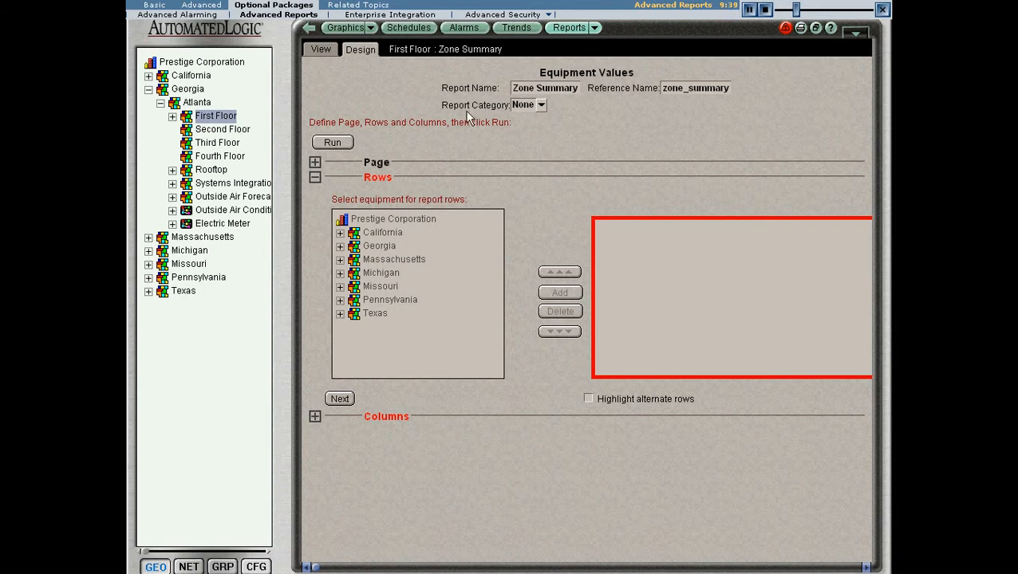
# Add Conference Room, Cafeteria and Sales from Georgia / Atlanta / First Floor as the report rows
pyautogui.click(541, 107)
pyautogui.click(541, 108)
pyautogui.click(340, 246)
pyautogui.click(364, 273)
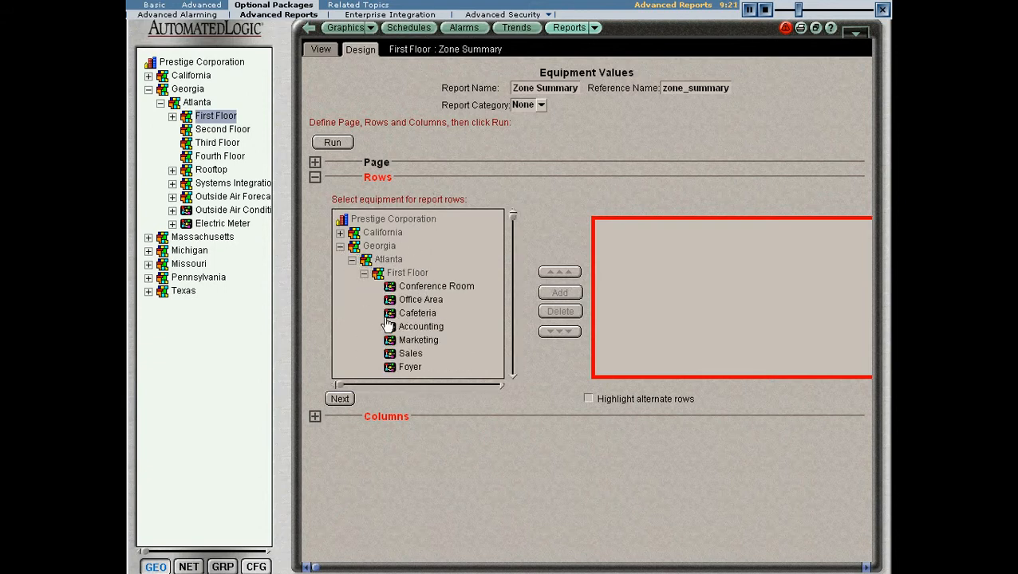
pyautogui.click(411, 289)
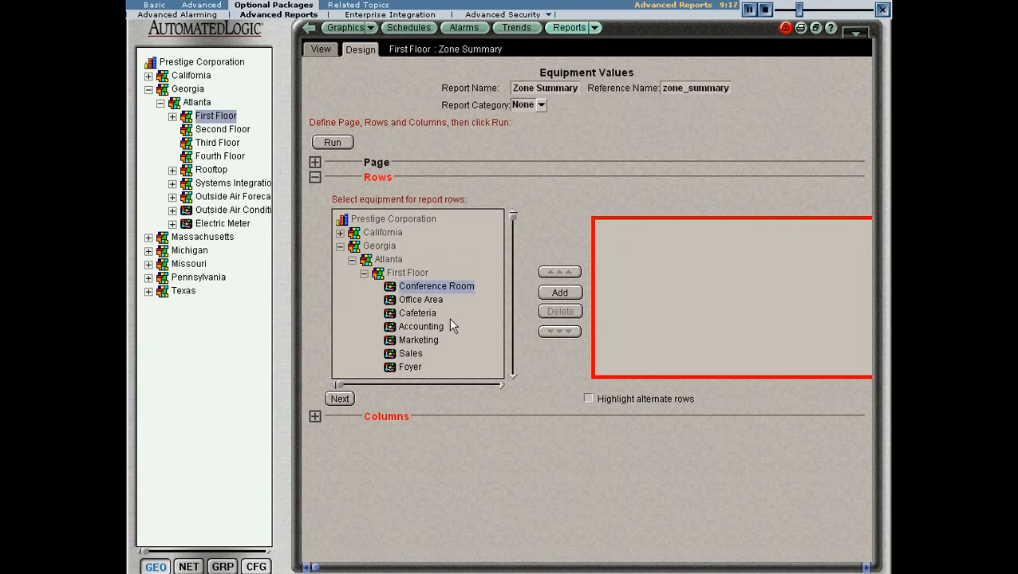
pyautogui.keyDown('ctrl'); pyautogui.click(418, 313); pyautogui.keyUp('ctrl')
pyautogui.keyDown('ctrl'); pyautogui.click(411, 354); pyautogui.keyUp('ctrl')
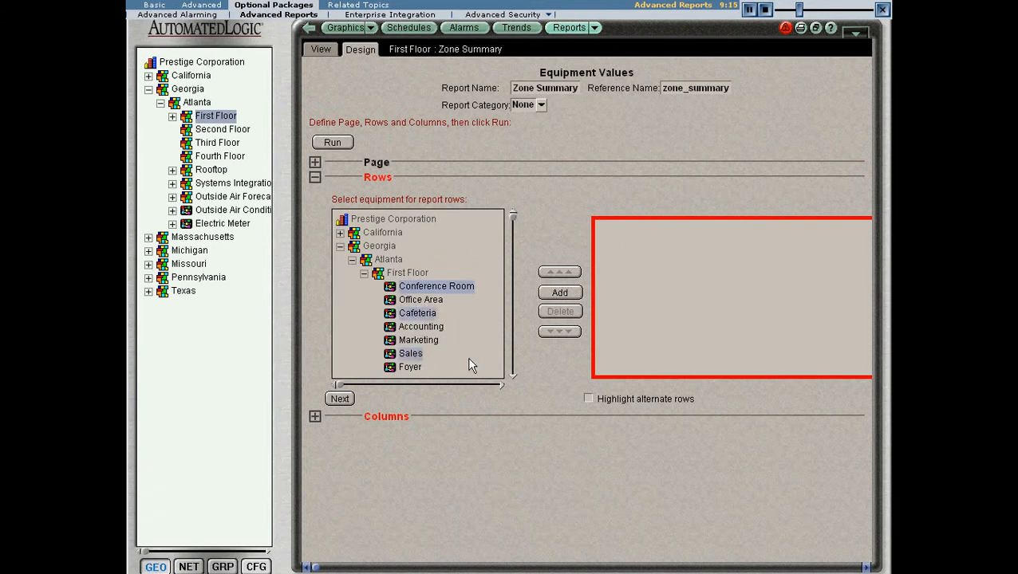
pyautogui.click(569, 295)
pyautogui.click(570, 294)
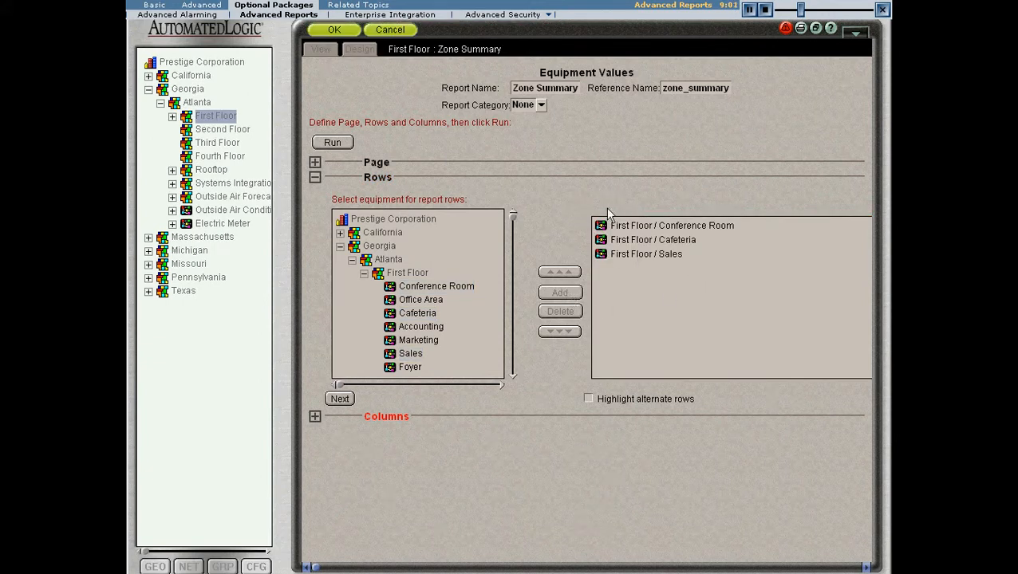
# Move the Sales row up above Cafeteria, and move it back down to the end of the list
pyautogui.click(648, 255)
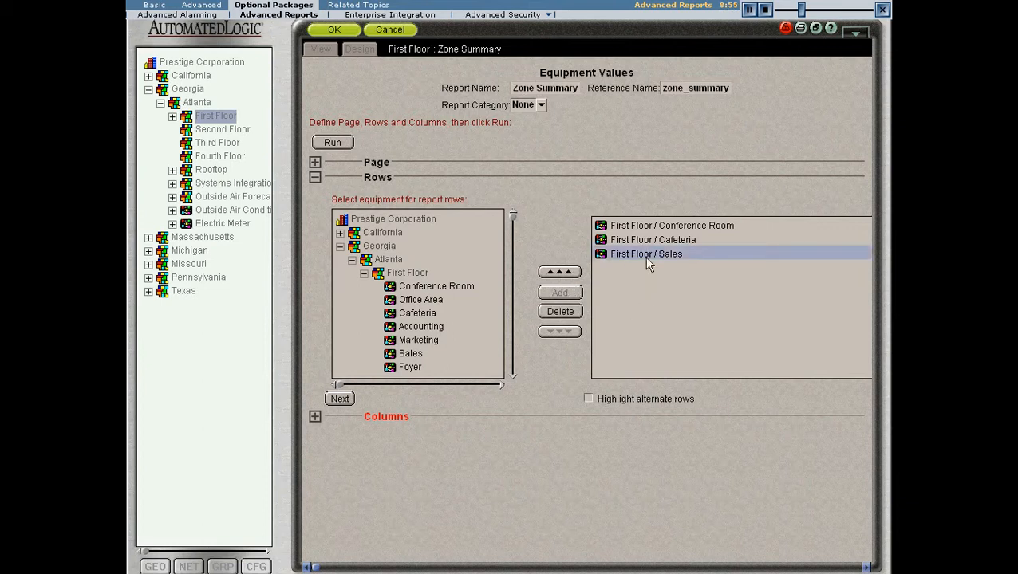
pyautogui.click(559, 274)
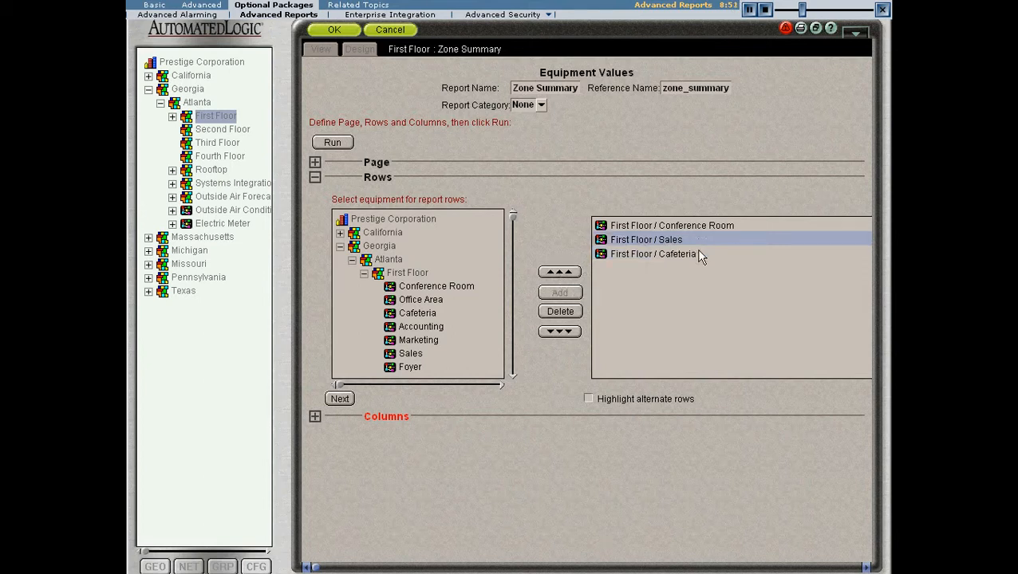
pyautogui.click(559, 330)
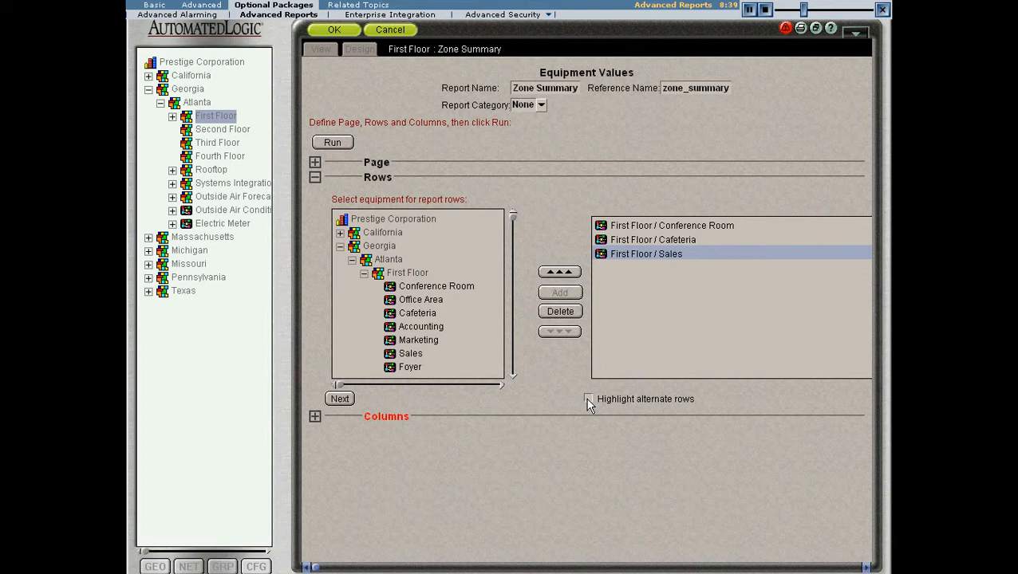
# Turn on highlighting of alternate rows and continue to the report's column definition
pyautogui.keyDown('ctrl'); pyautogui.click(678, 226); pyautogui.keyUp('ctrl')
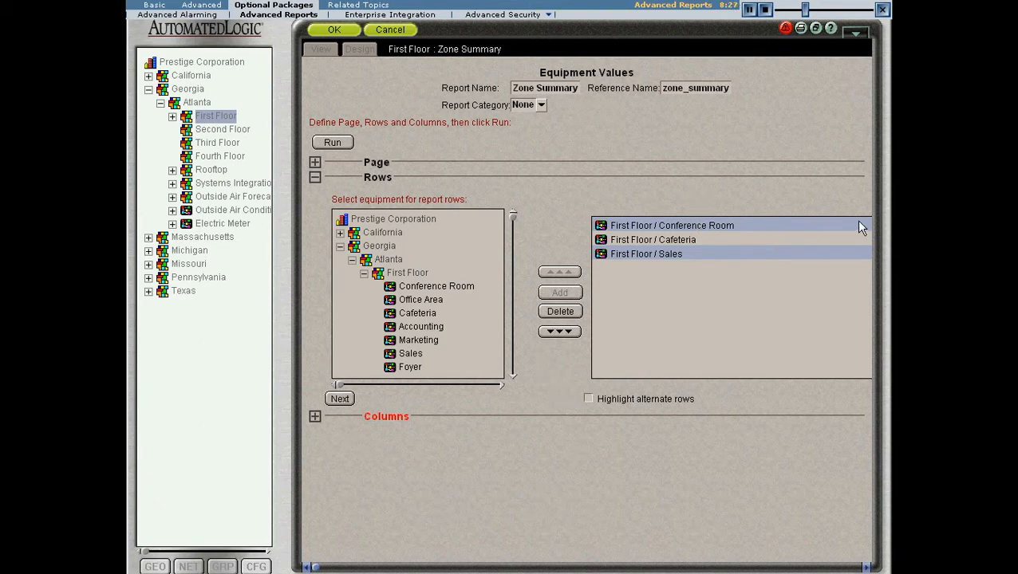
pyautogui.click(589, 398)
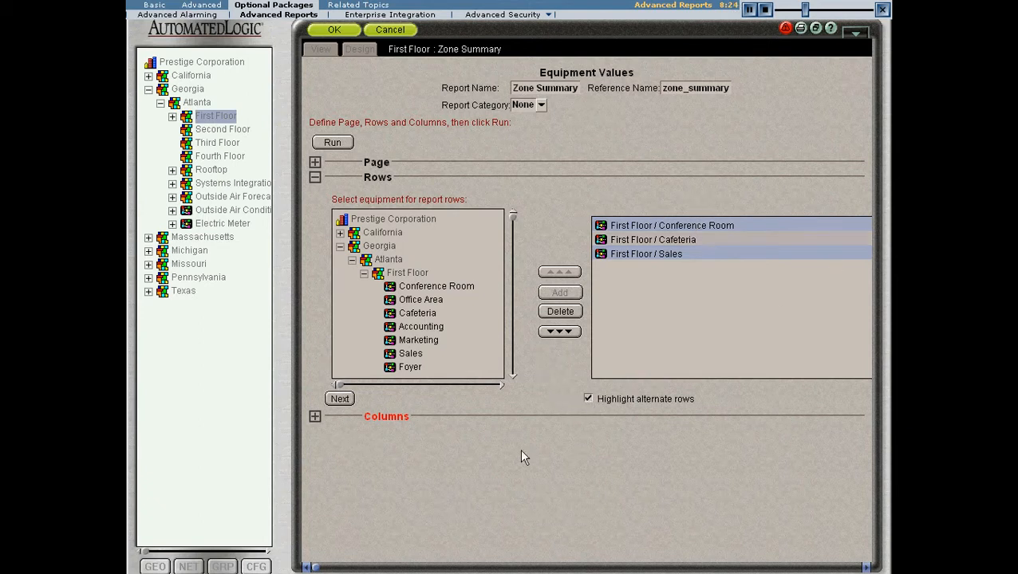
pyautogui.click(342, 399)
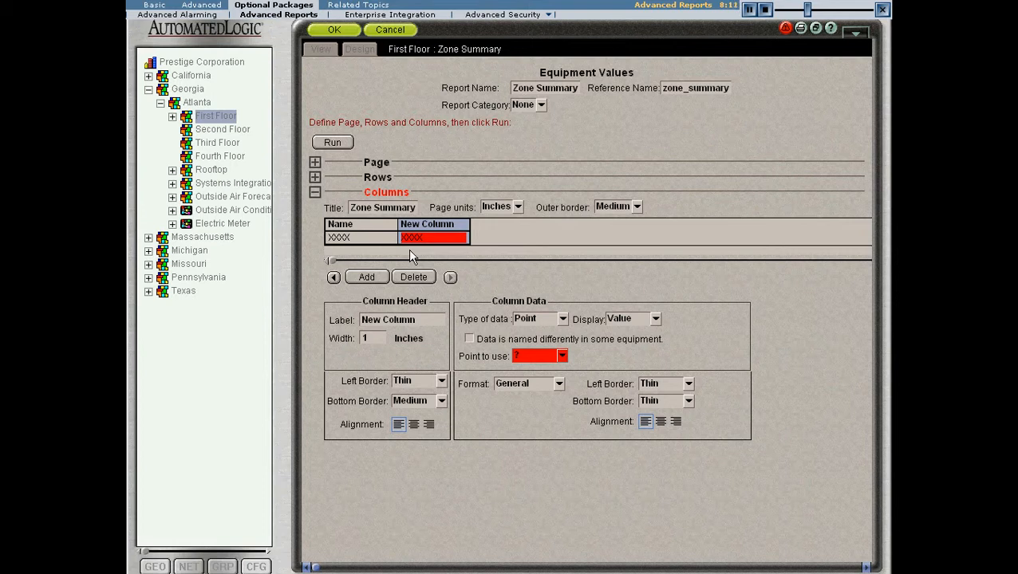
# Label the new report column Zone Temp
pyautogui.click(418, 321)
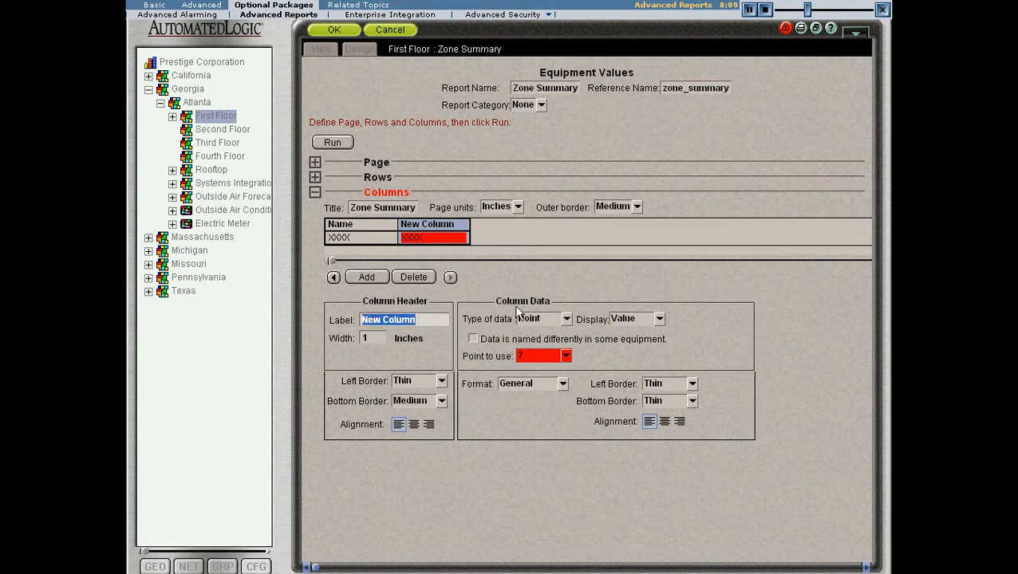
pyautogui.write('Zone Temp')
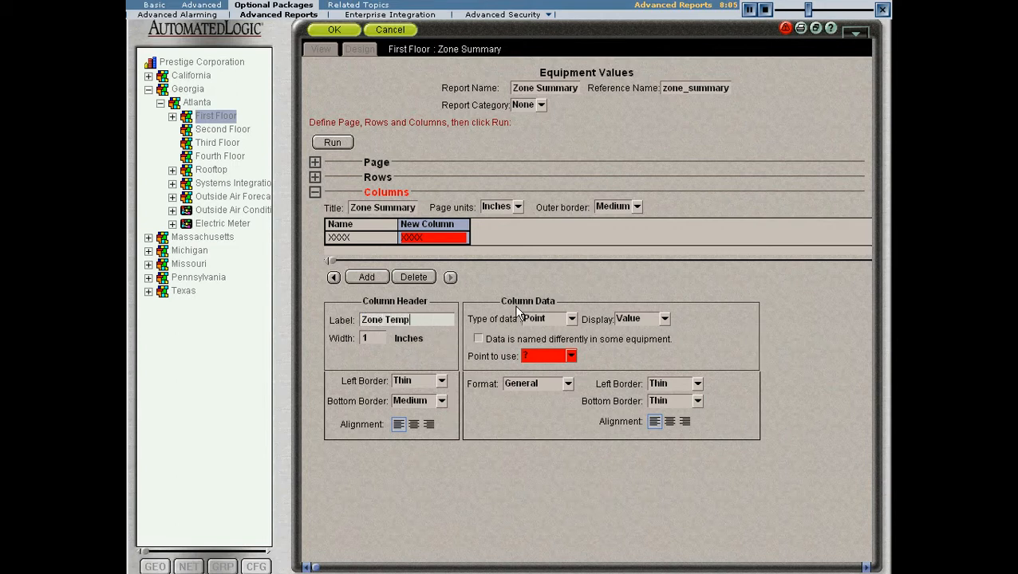
pyautogui.press('Return')
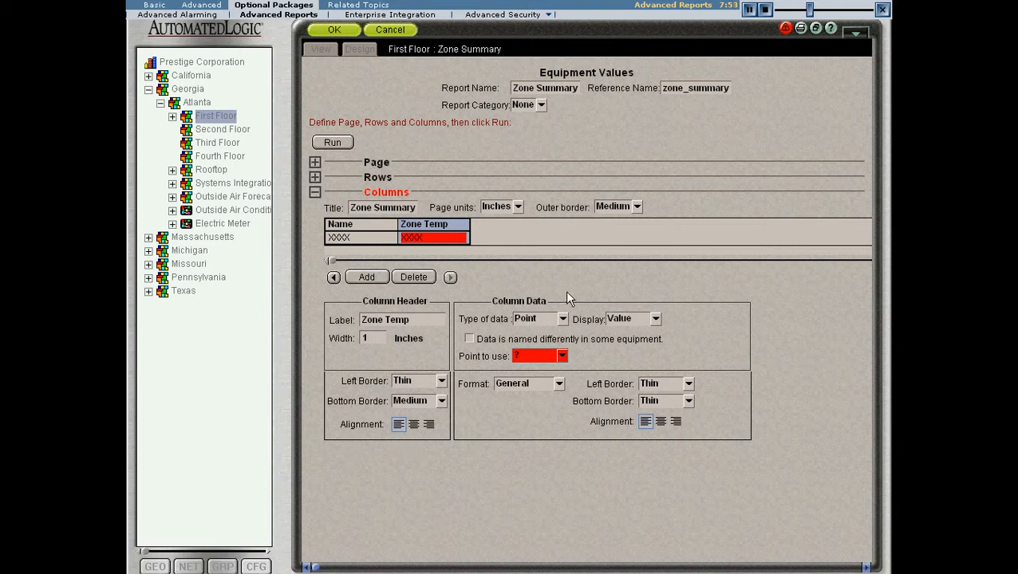
# Define the column's data as type Point, displayed as Value, using the Zone Temp point
pyautogui.click(562, 319)
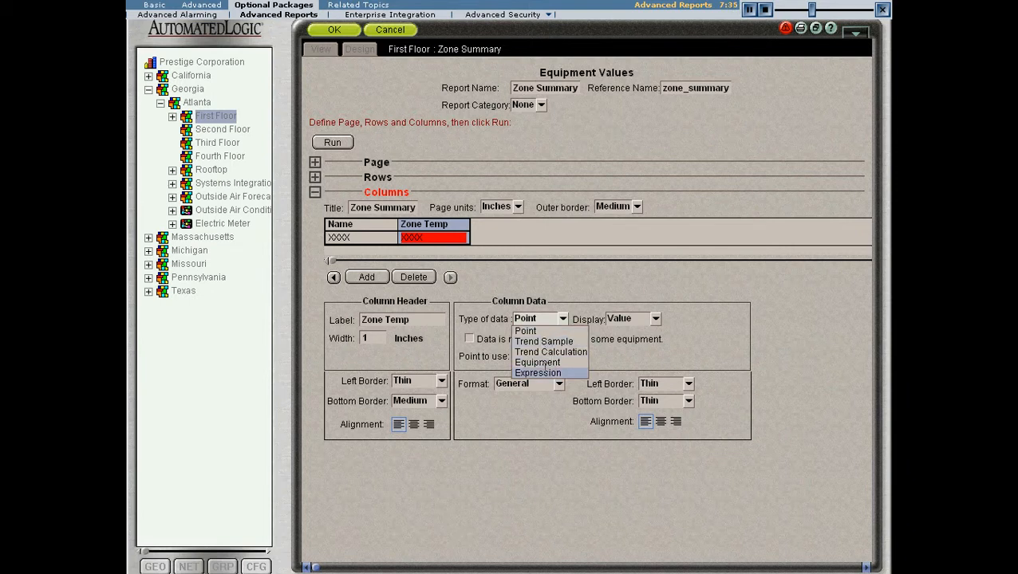
pyautogui.click(542, 327)
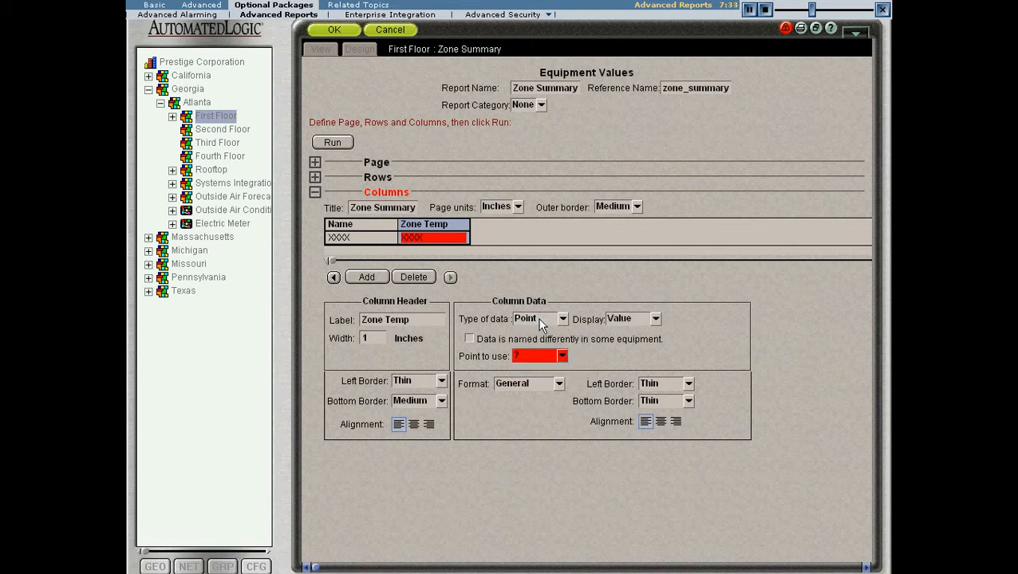
pyautogui.click(655, 319)
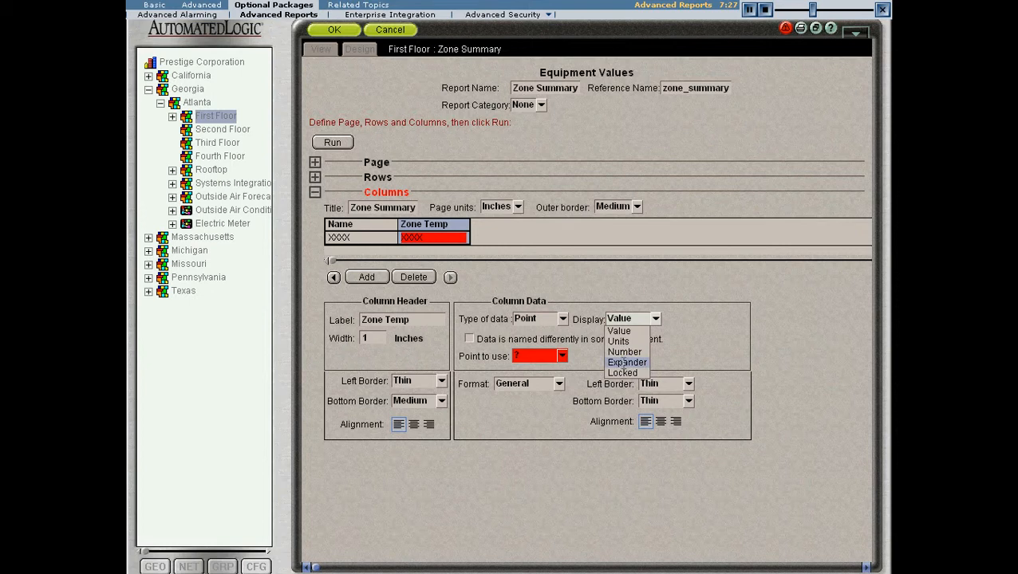
pyautogui.click(625, 332)
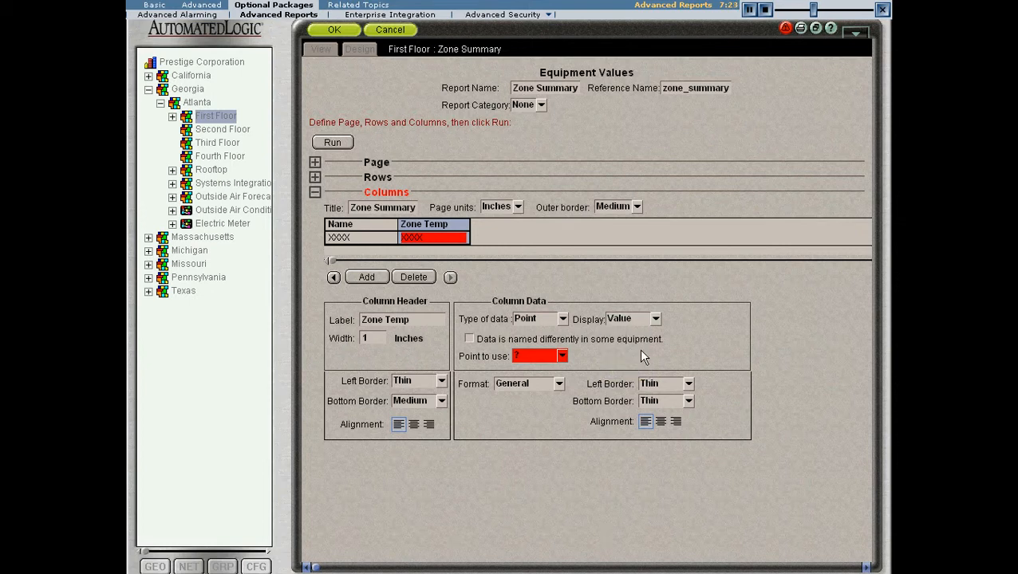
pyautogui.click(562, 355)
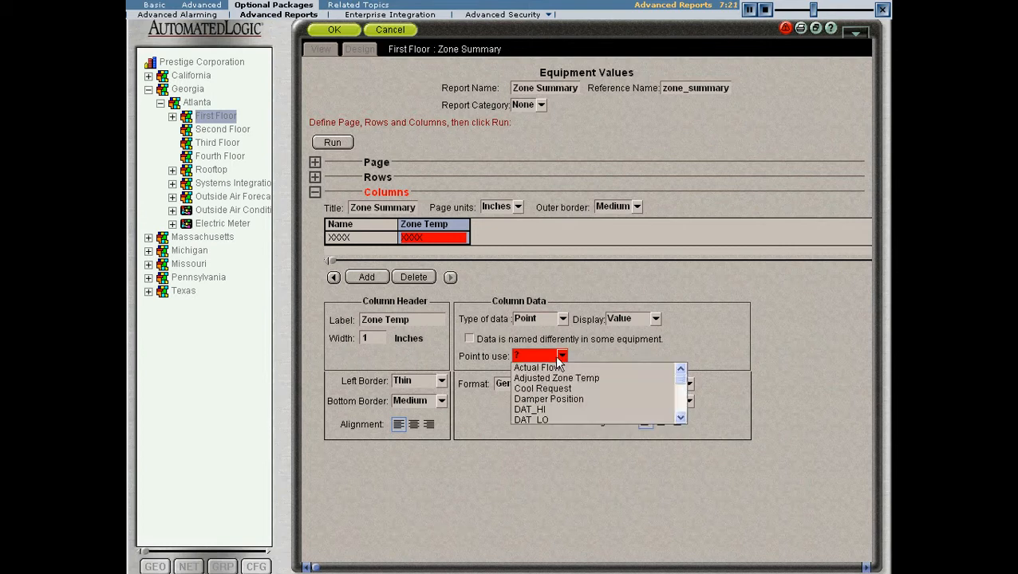
pyautogui.moveTo(680, 378); pyautogui.dragTo(679, 414)
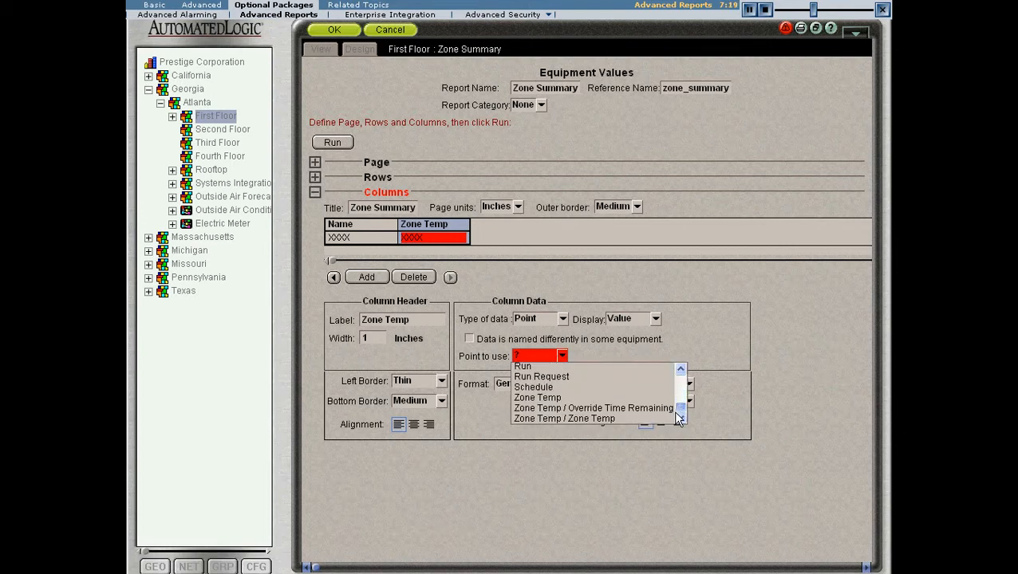
pyautogui.click(594, 397)
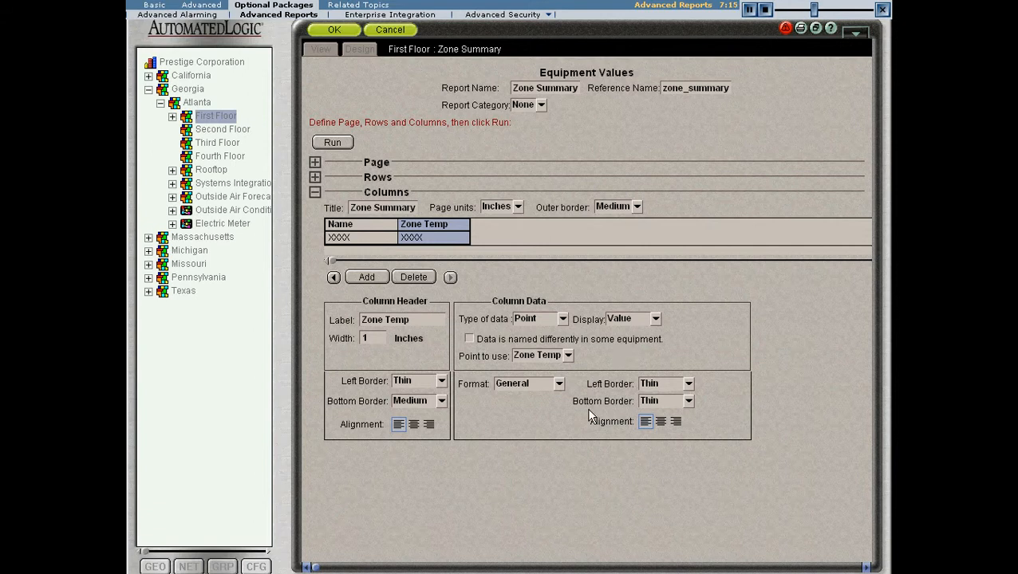
# Choose the General format for the Zone Temp column data and run the report
pyautogui.click(559, 385)
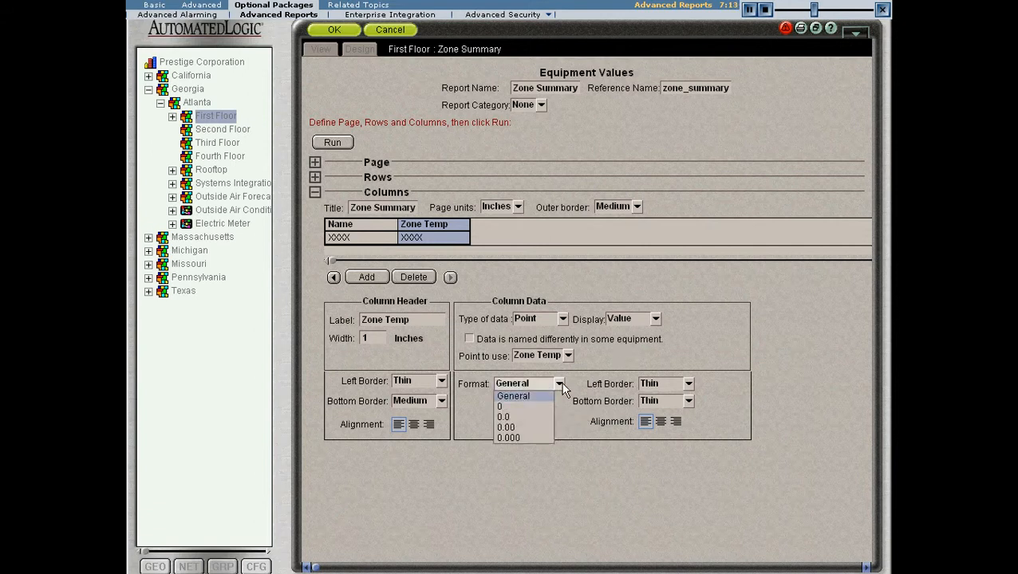
pyautogui.click(515, 396)
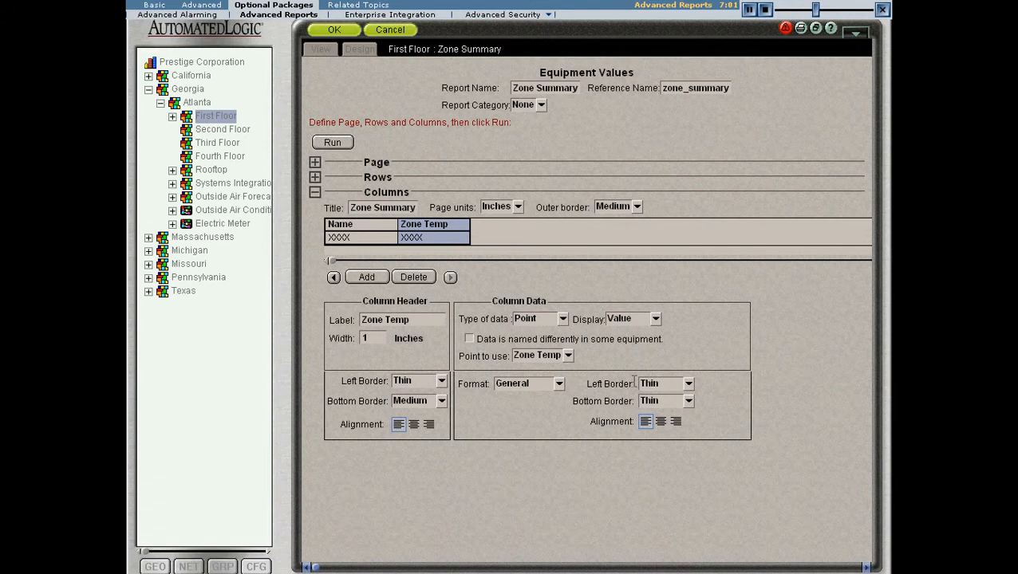
pyautogui.click(330, 144)
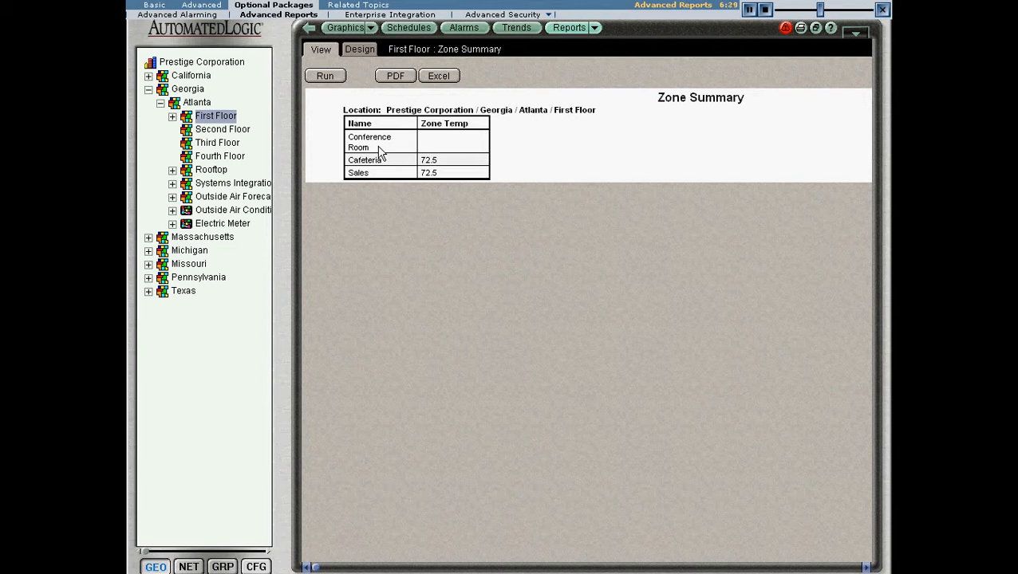
# Mark the Zone Temp column's data as named differently in some equipment, add the last Zone Temp / Zone Temp entry in the available names, and rerun the report
pyautogui.click(360, 49)
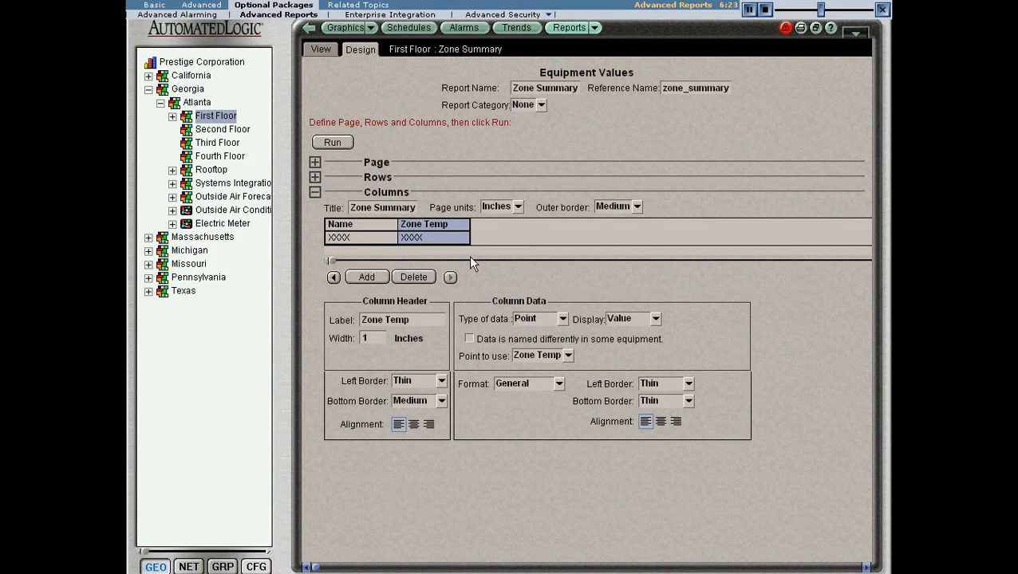
pyautogui.click(469, 339)
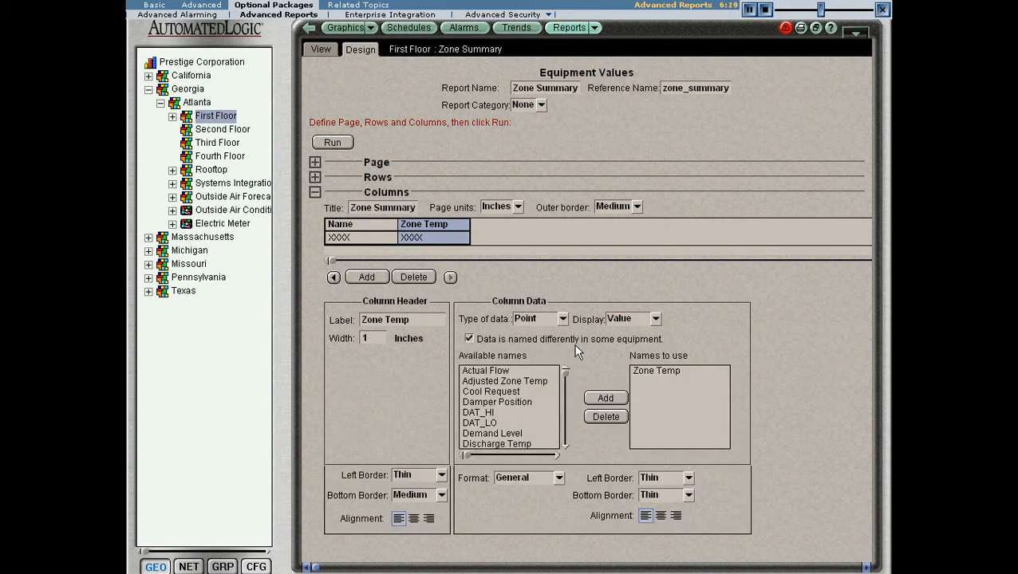
pyautogui.moveTo(563, 373); pyautogui.dragTo(561, 444)
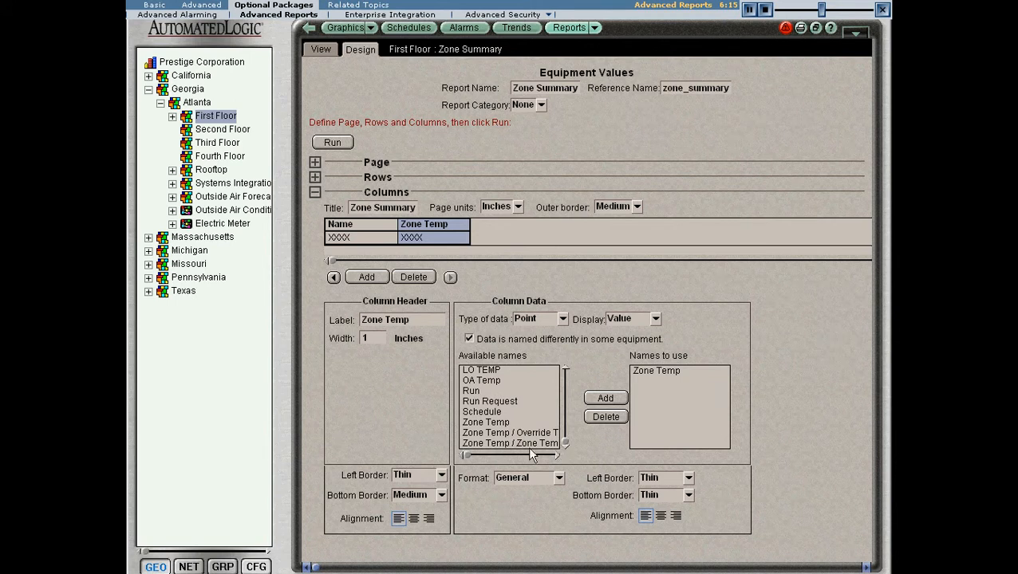
pyautogui.click(483, 443)
pyautogui.click(604, 398)
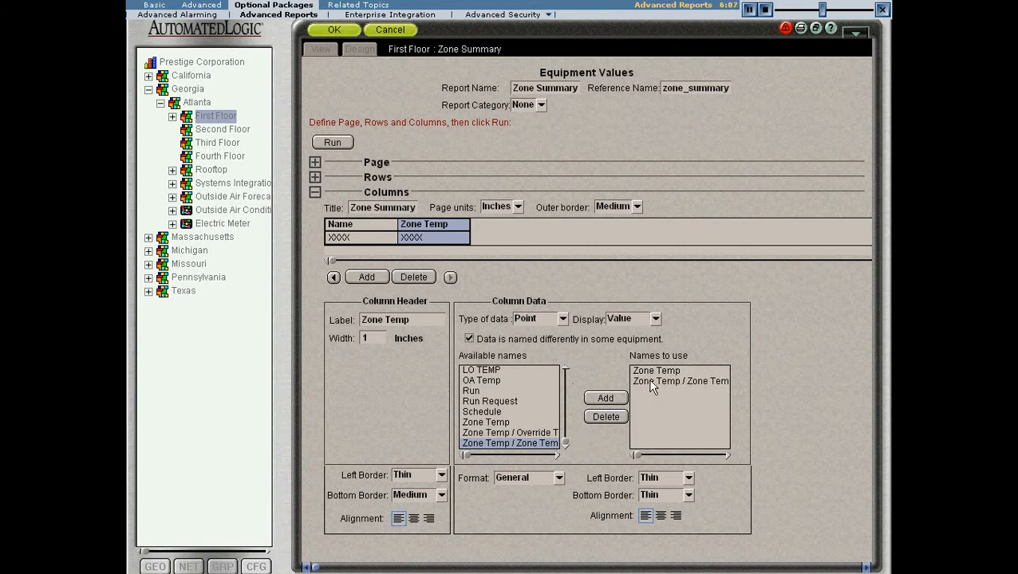
pyautogui.click(333, 143)
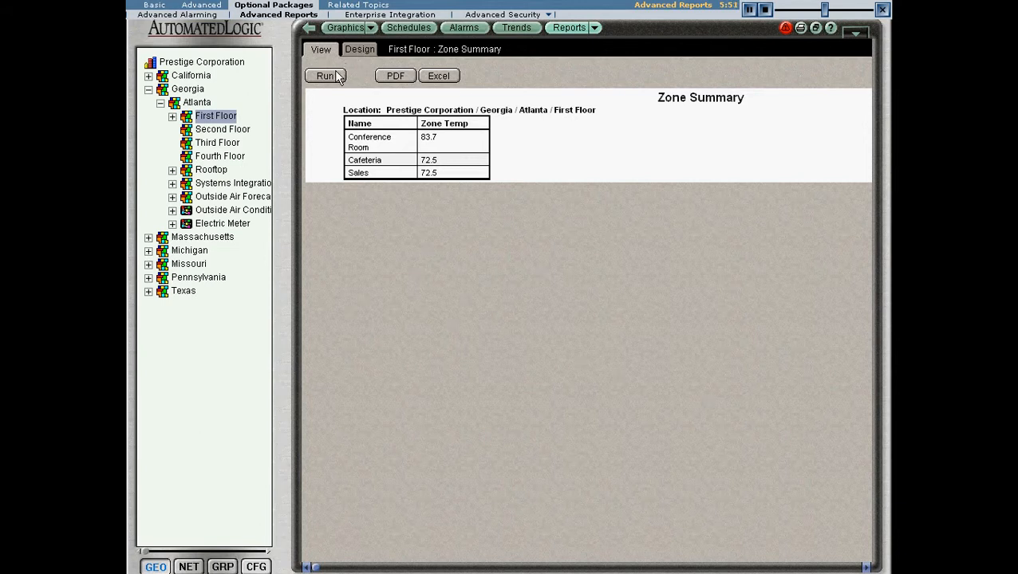
# Check where Zone Summary is listed among the reports and view the report category choices in its design
pyautogui.click(594, 30)
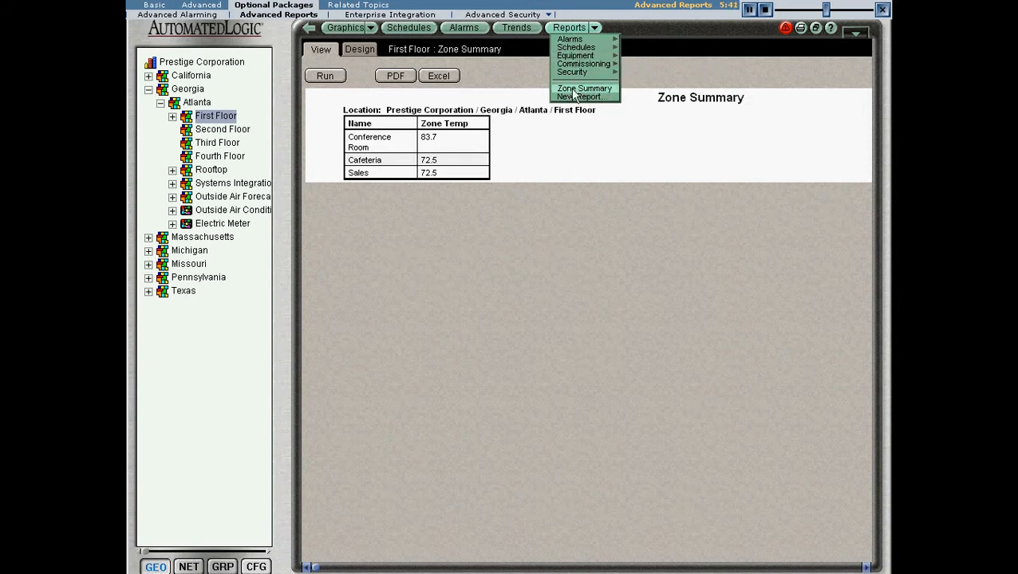
pyautogui.click(361, 50)
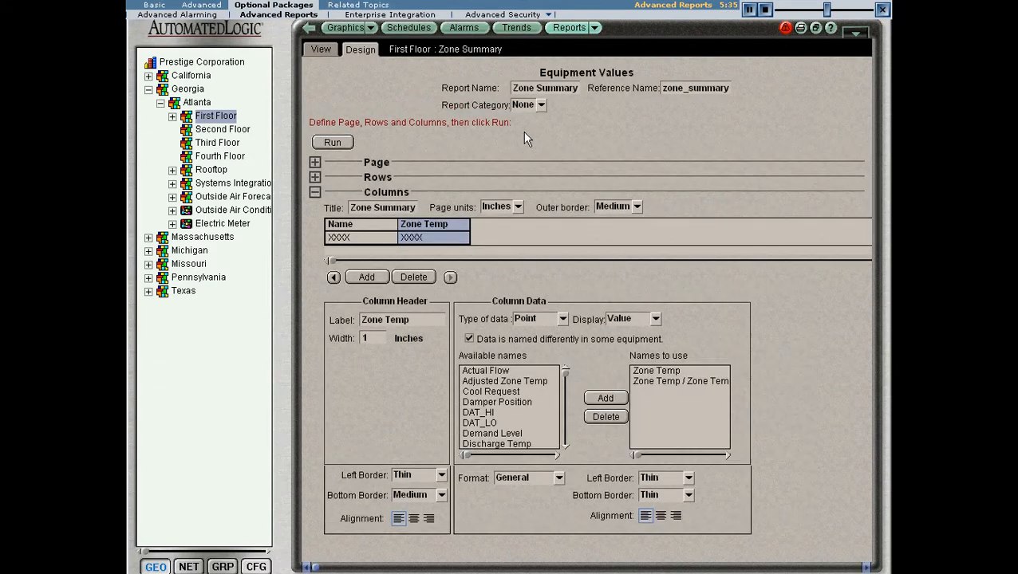
pyautogui.click(539, 106)
pyautogui.click(651, 118)
# Compare the reports offered for Second Floor with those offered for First Floor
pyautogui.click(343, 28)
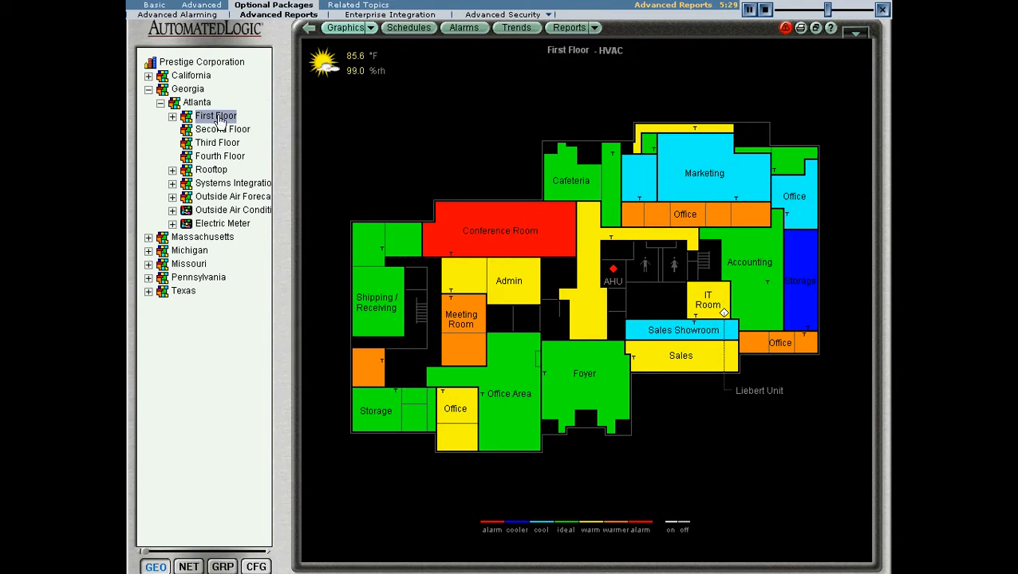
pyautogui.click(222, 129)
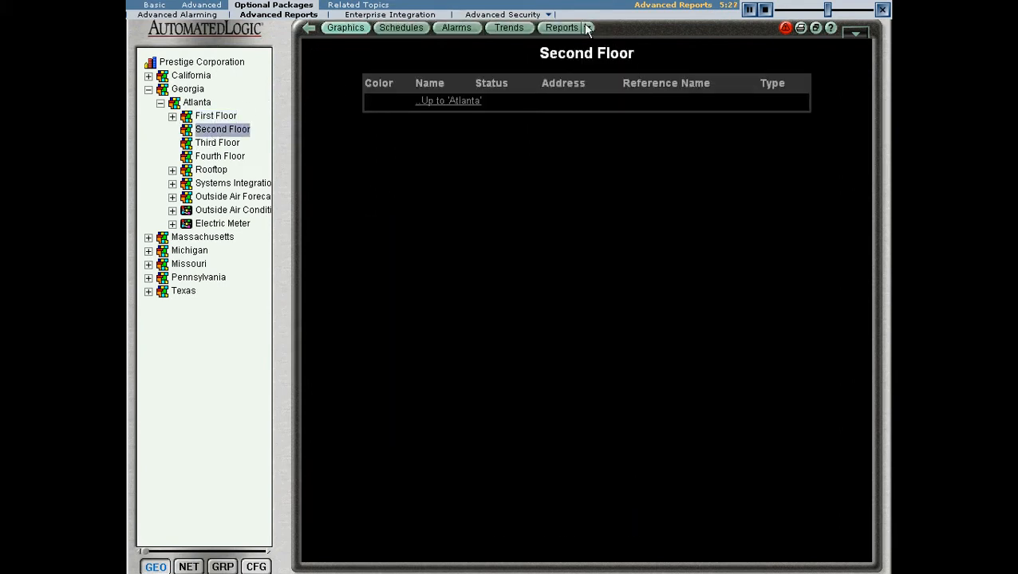
pyautogui.click(587, 28)
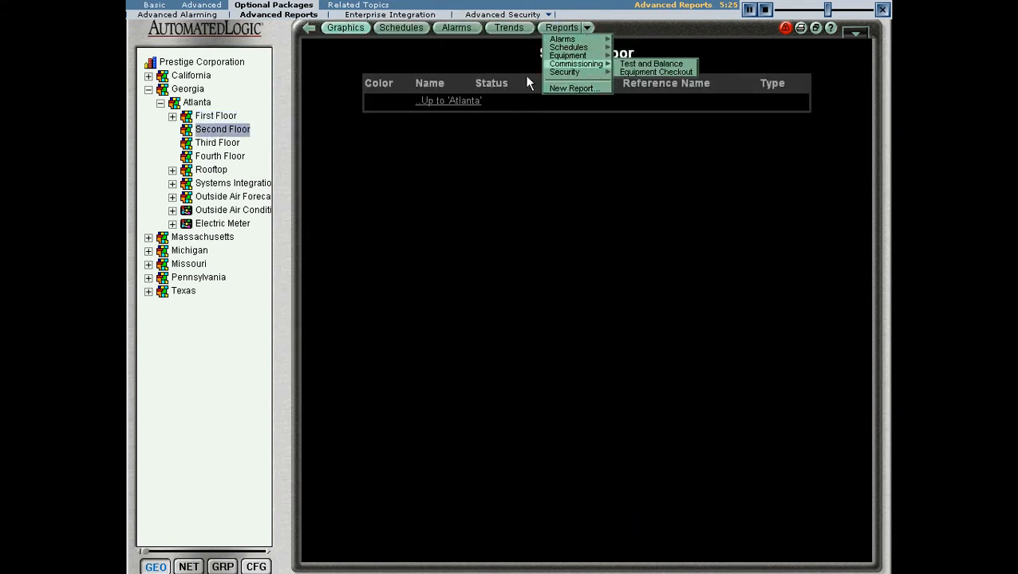
pyautogui.click(217, 117)
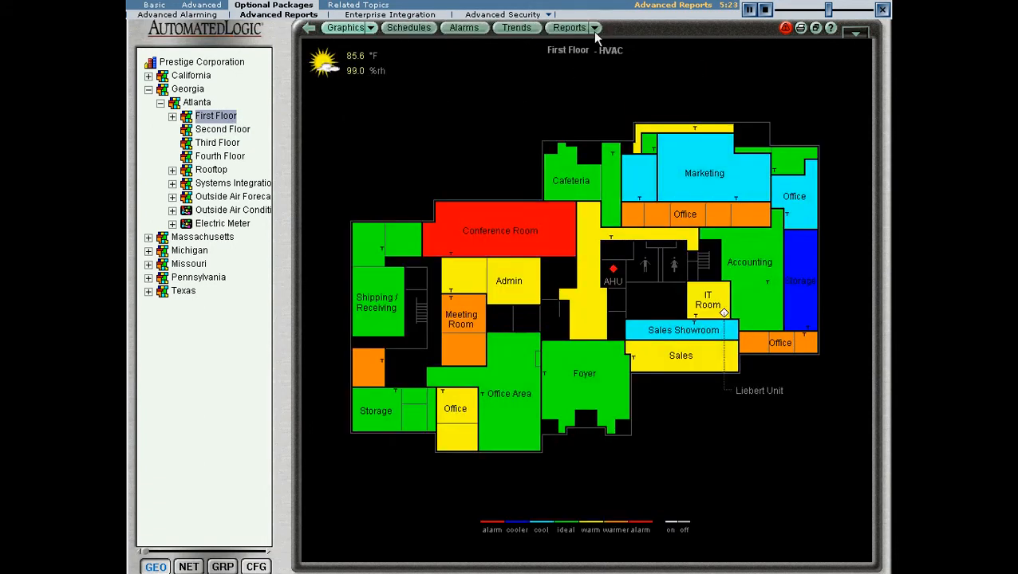
pyautogui.click(594, 27)
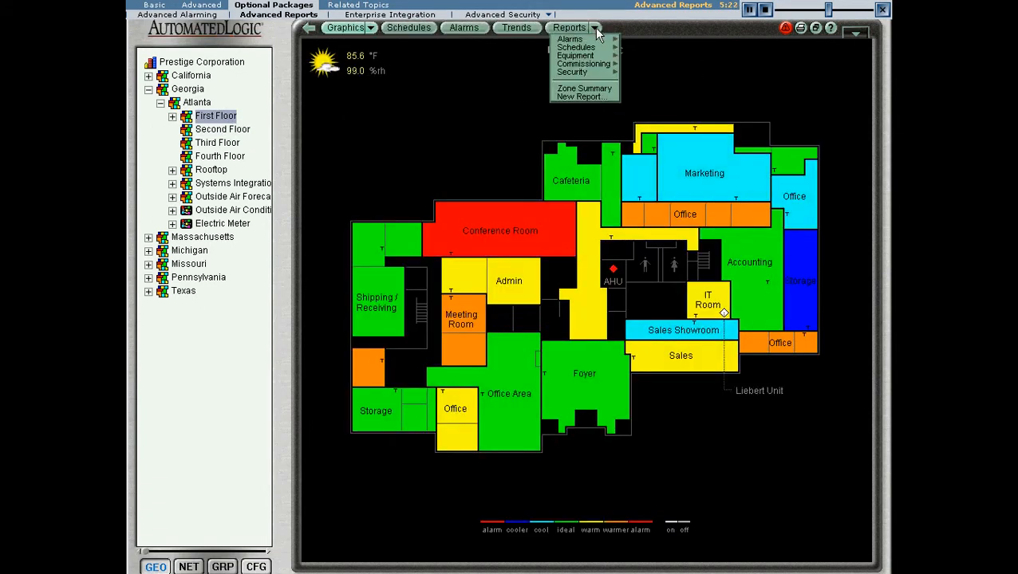
# Open the Zone Summary report for First Floor, delete it, and check the list of reports
pyautogui.click(589, 86)
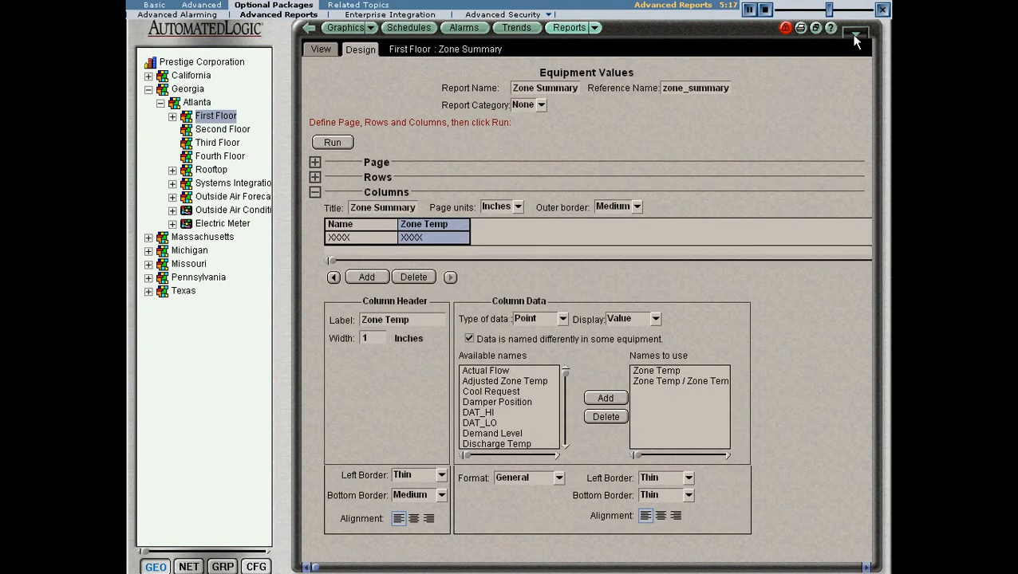
pyautogui.click(855, 38)
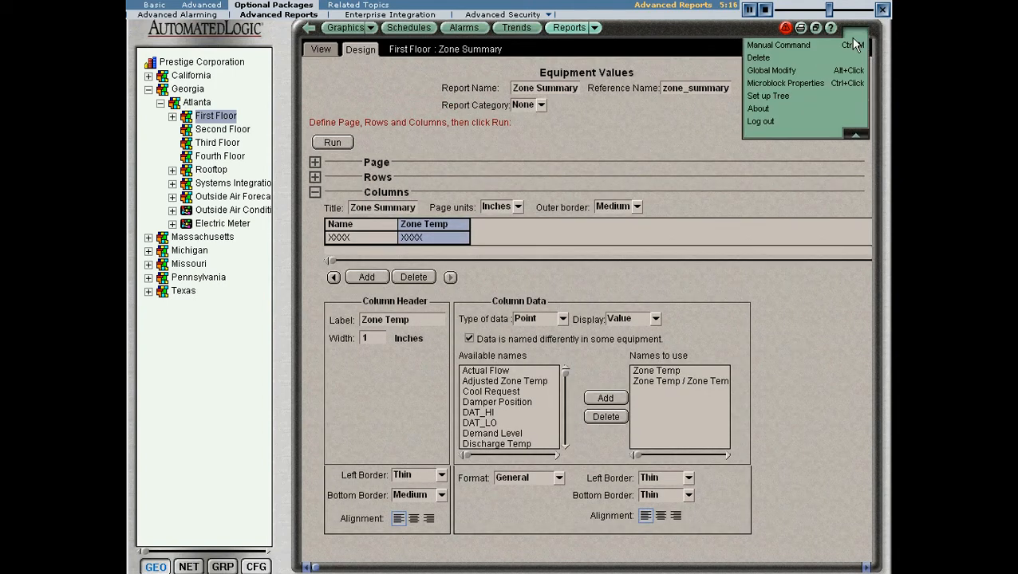
pyautogui.click(775, 58)
pyautogui.click(470, 342)
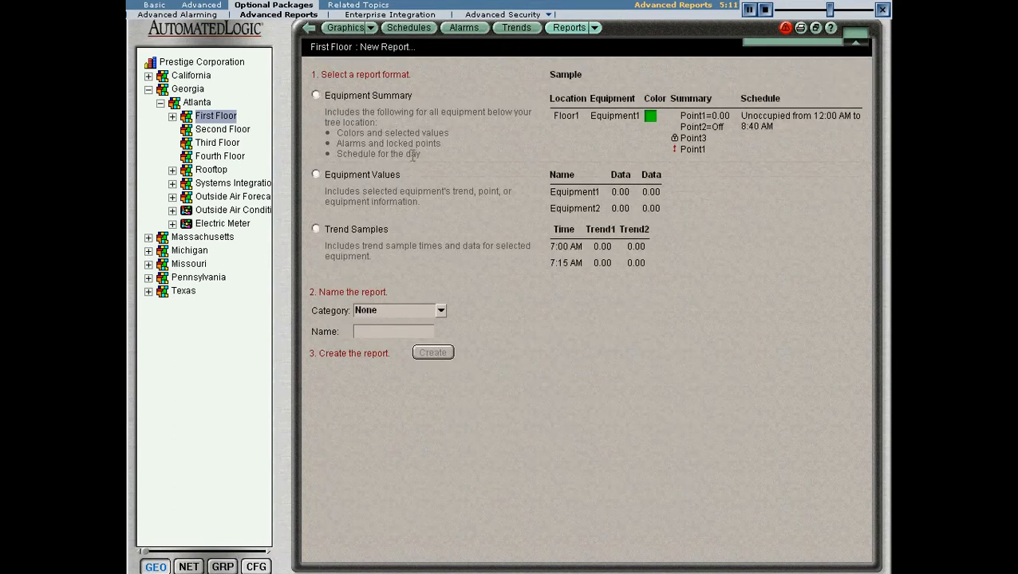
pyautogui.click(594, 28)
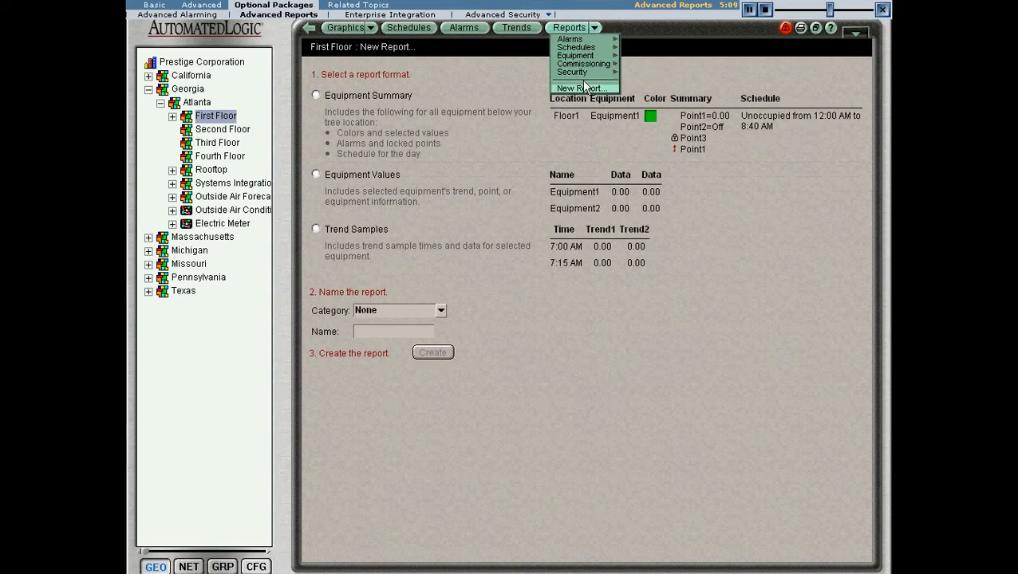
pyautogui.click(491, 95)
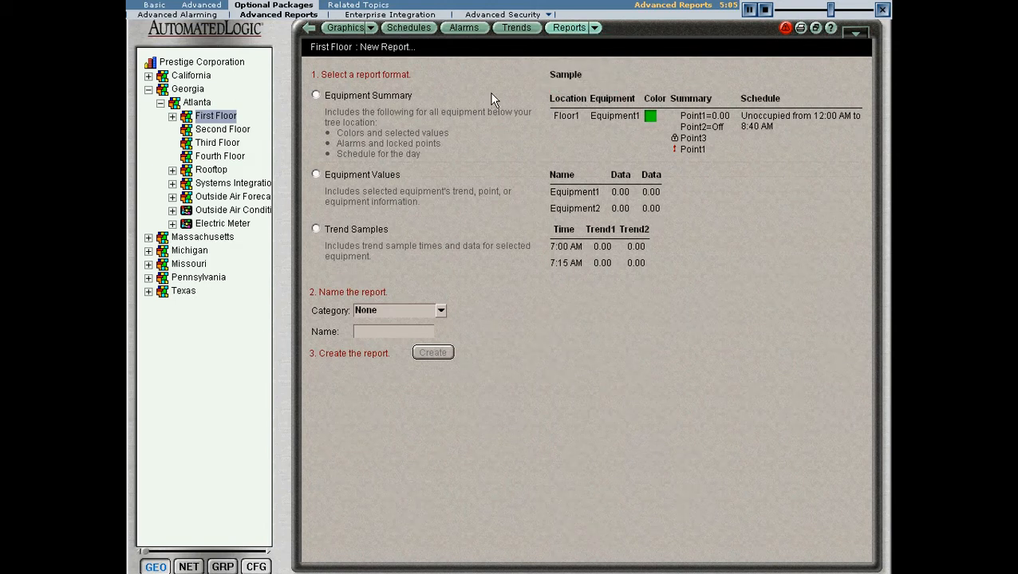
# Create a new First Floor report in the Trend Samples format, named Trend Samples
pyautogui.click(315, 230)
pyautogui.click(391, 331)
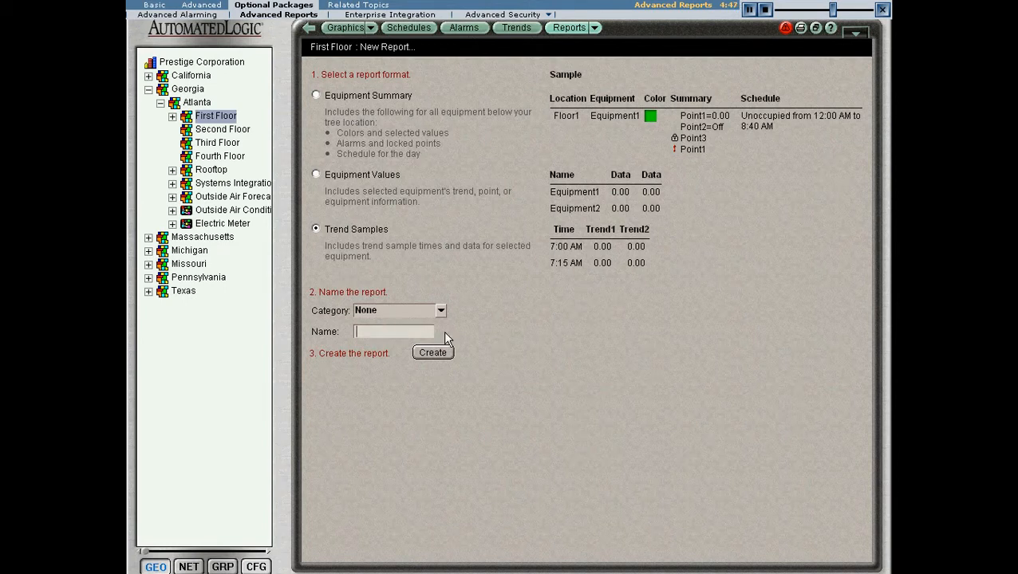
pyautogui.write('Trend Samples')
pyautogui.click(441, 352)
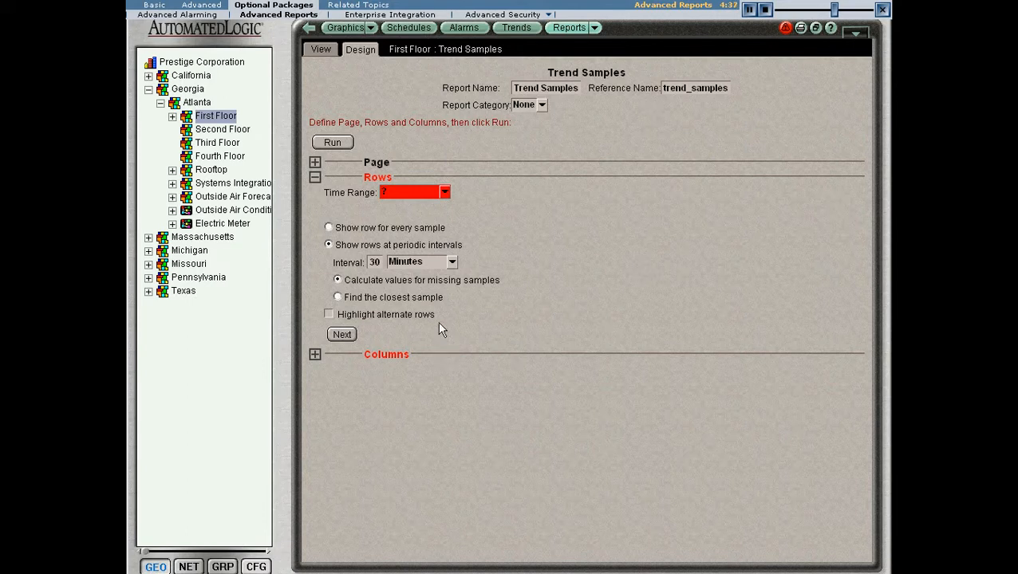
# Set the time range to Day, show a row for every sample with alternate rows highlighted, and continue to the column definition
pyautogui.click(445, 193)
pyautogui.click(432, 203)
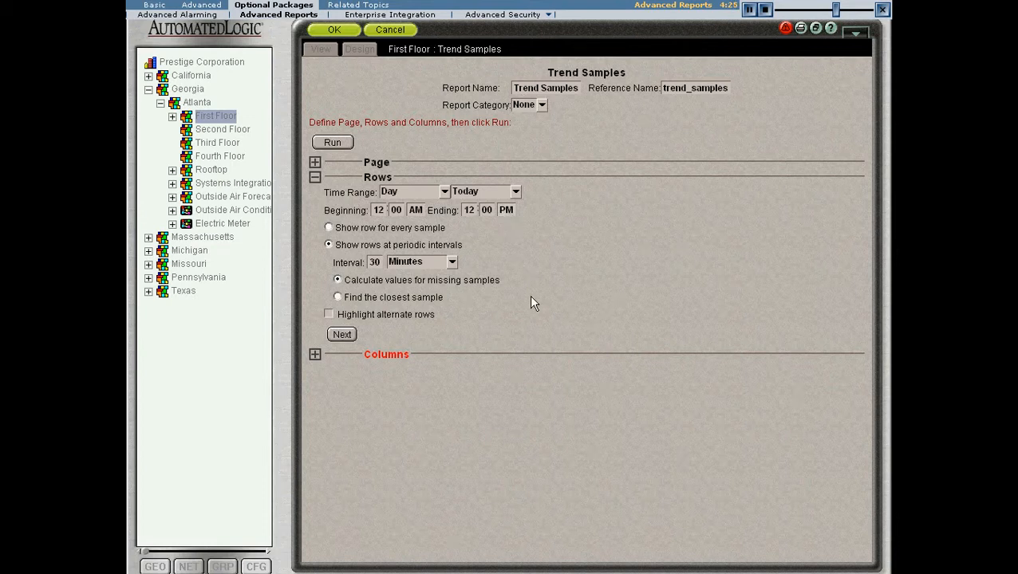
pyautogui.click(328, 227)
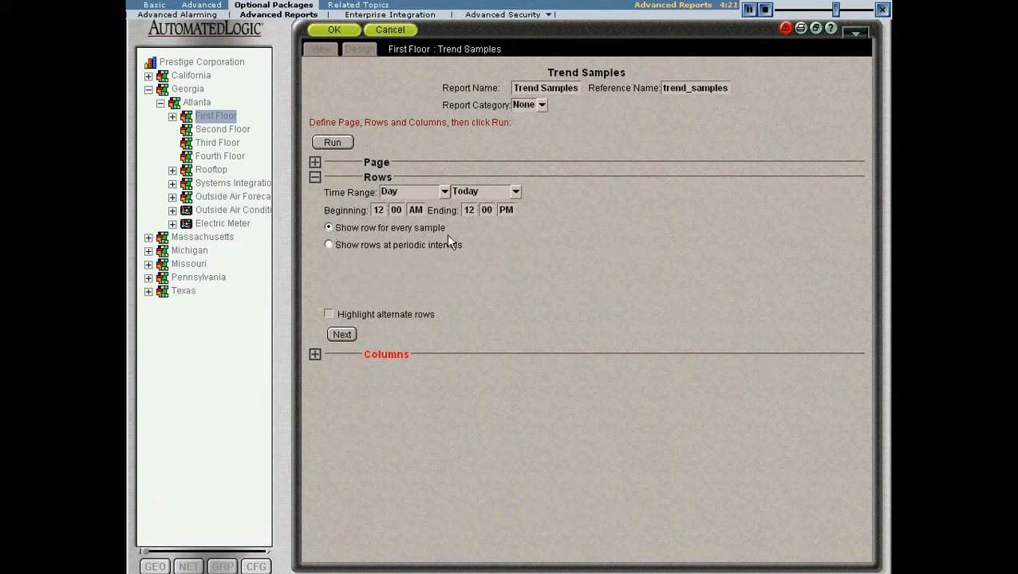
pyautogui.click(328, 244)
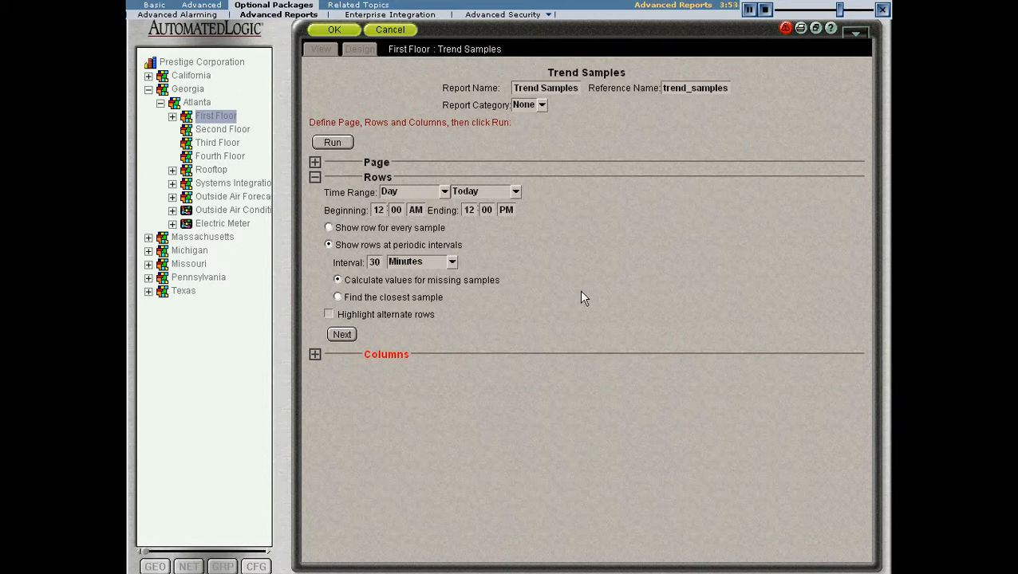
pyautogui.click(338, 297)
pyautogui.click(328, 228)
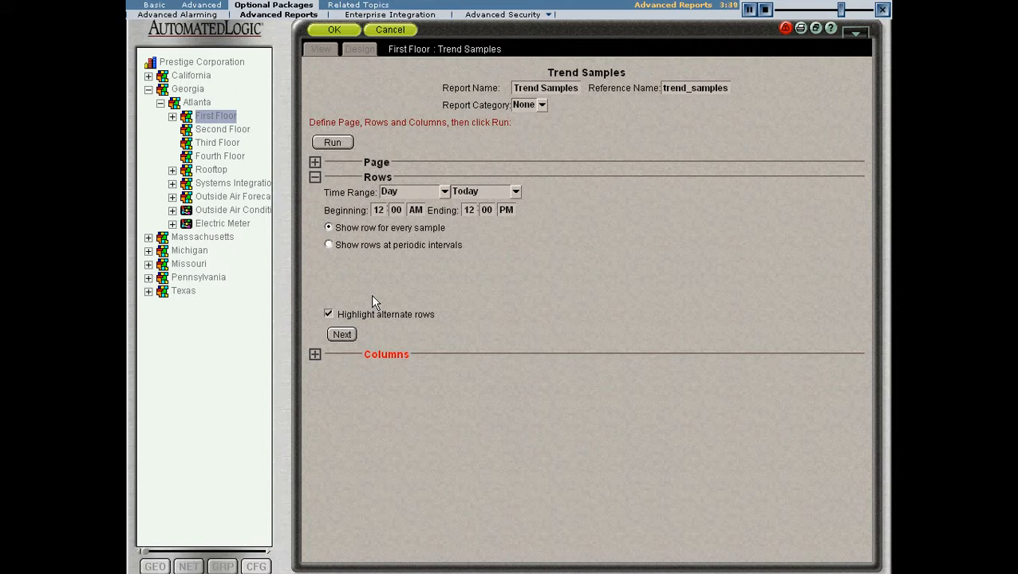
pyautogui.click(343, 335)
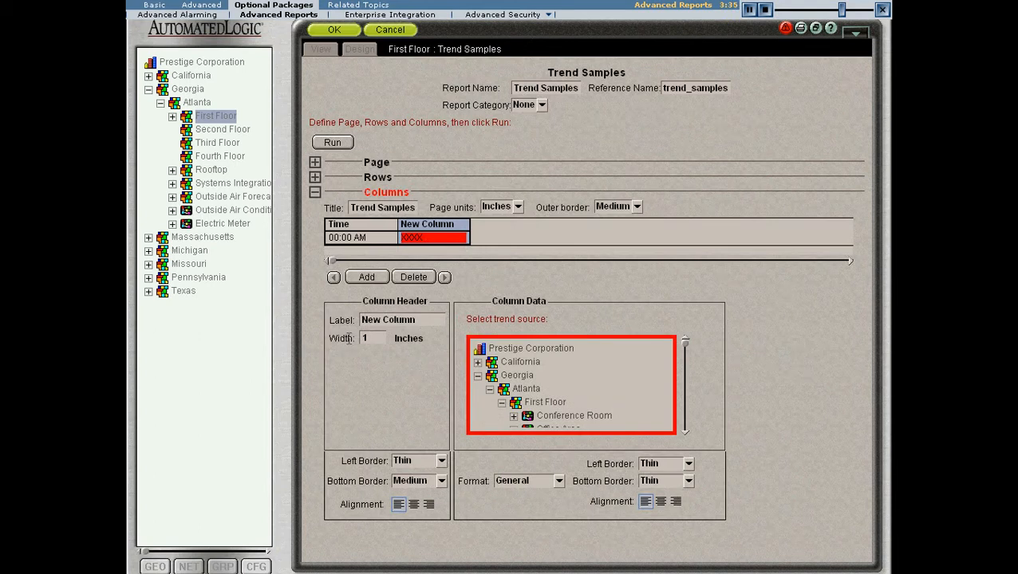
# Label the new column Zone Temp Trends
pyautogui.tripleClick(419, 322)
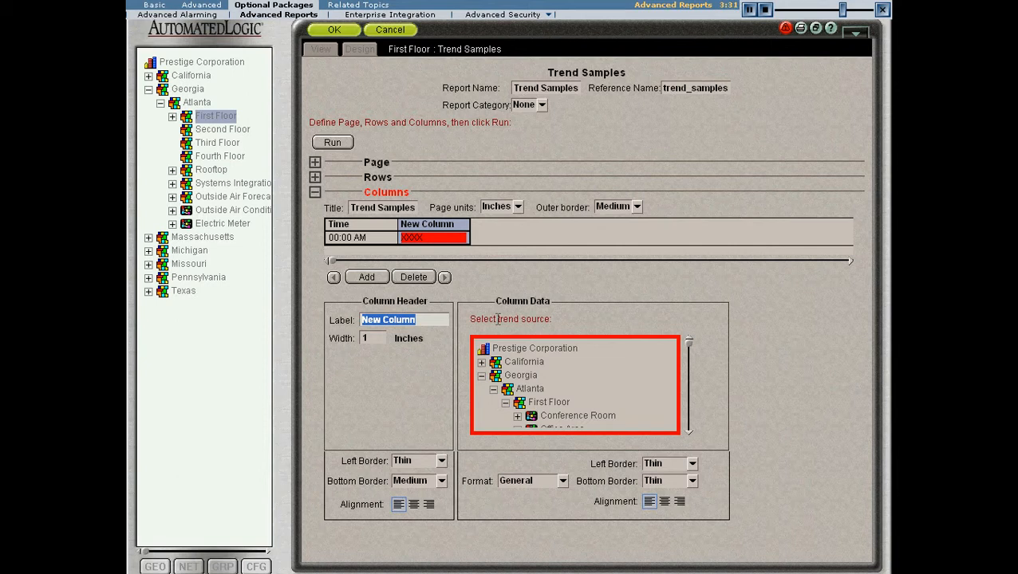
pyautogui.write('Zo')
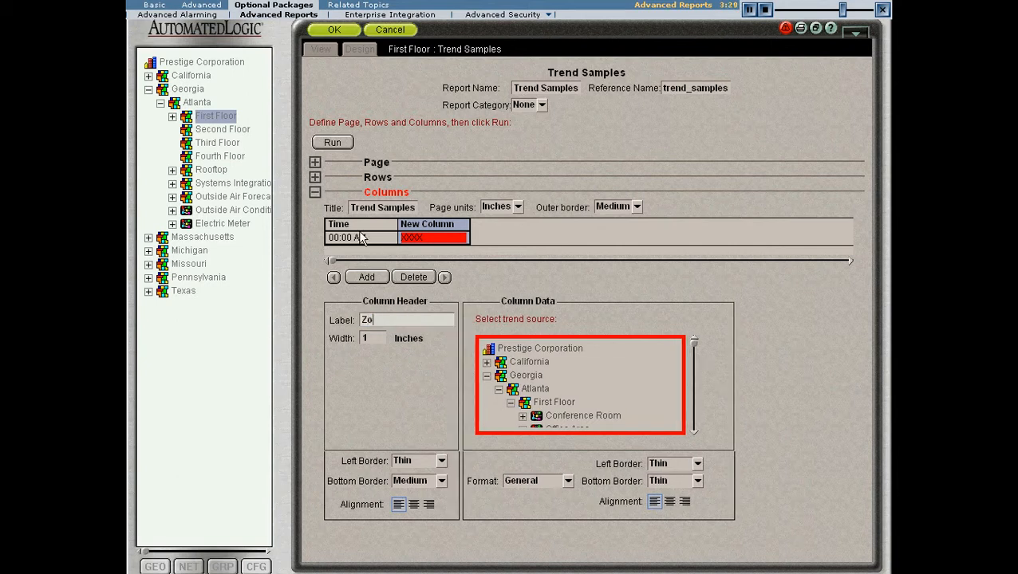
pyautogui.write('ne Temp Trends')
# Choose Zone Temp under First Floor's Conference Room as the column's trend source
pyautogui.click(693, 432)
pyautogui.click(693, 432)
pyautogui.click(693, 433)
pyautogui.click(693, 432)
pyautogui.click(693, 432)
pyautogui.click(693, 432)
pyautogui.click(693, 433)
pyautogui.click(520, 358)
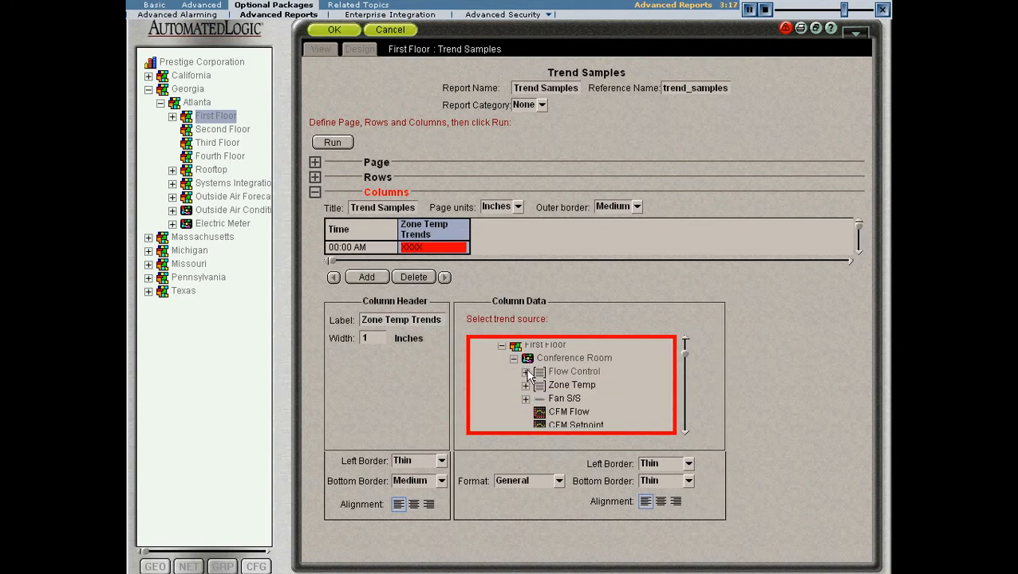
pyautogui.click(582, 388)
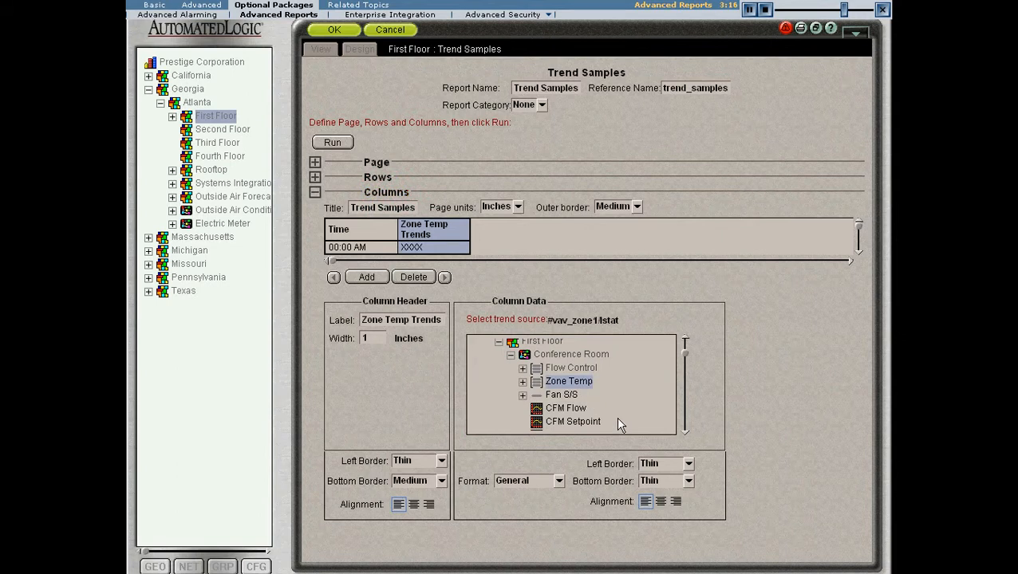
# Add another new column after the Zone Temp Trends column
pyautogui.click(684, 433)
pyautogui.click(684, 433)
pyautogui.click(685, 433)
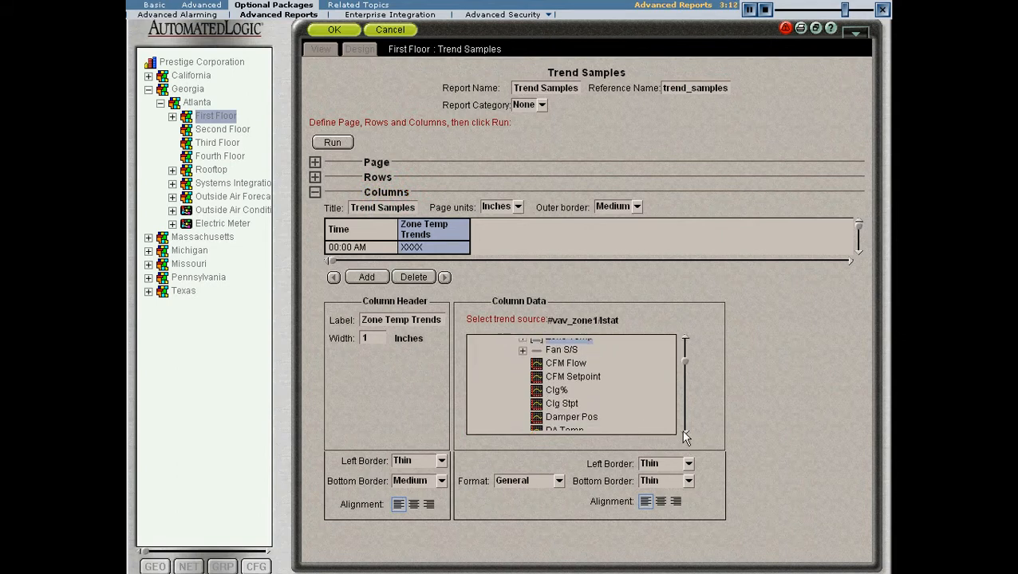
pyautogui.click(369, 276)
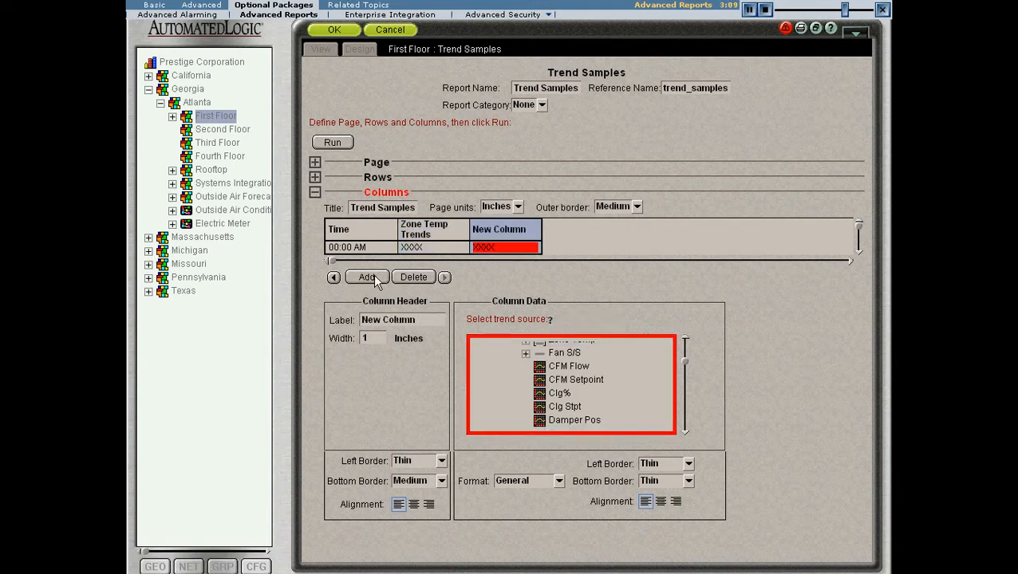
# Relabel the Zone Temp Trends column as Conference Room
pyautogui.click(432, 233)
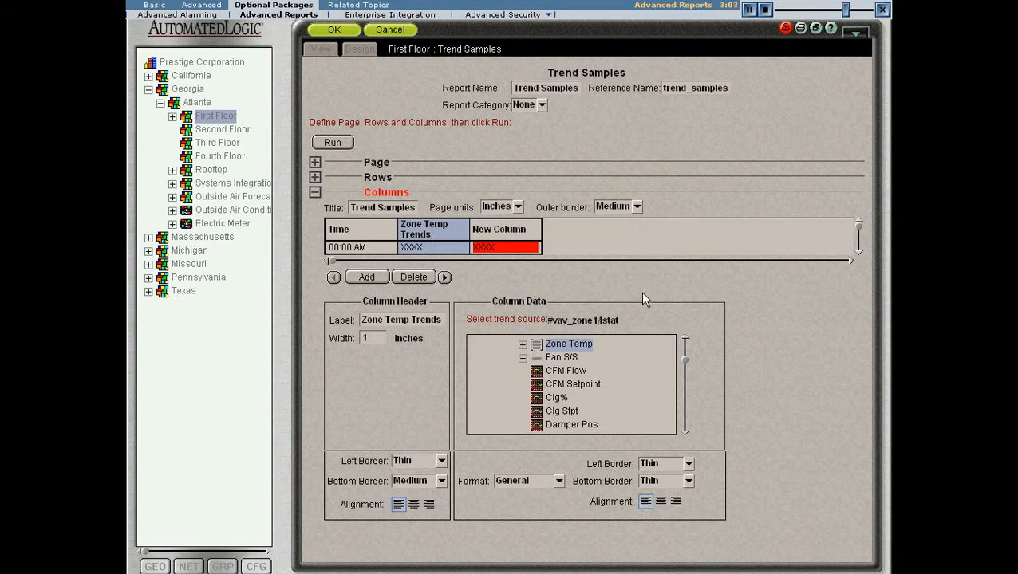
pyautogui.click(684, 339)
pyautogui.click(685, 340)
pyautogui.click(684, 340)
pyautogui.tripleClick(438, 319)
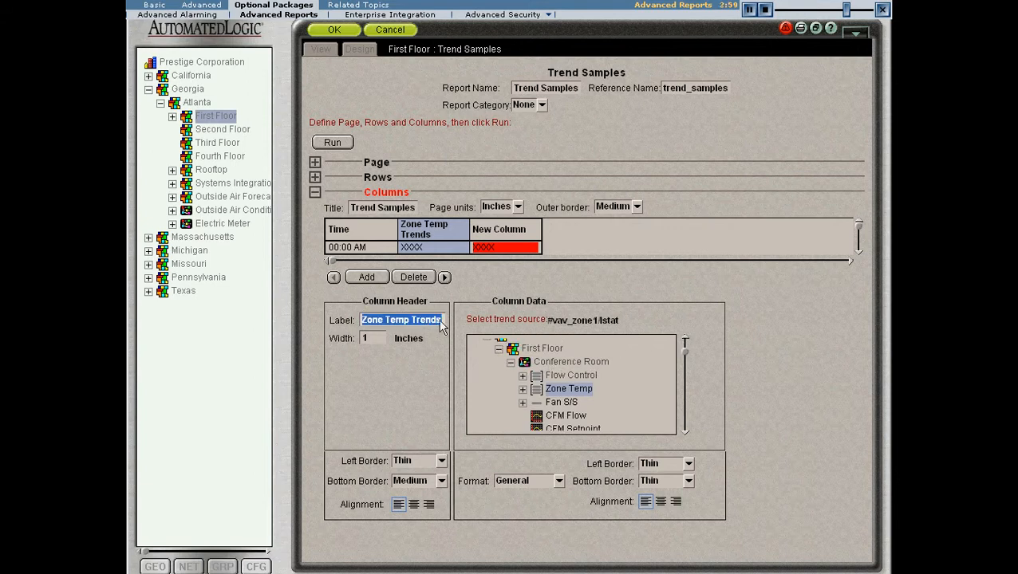
pyautogui.write('Confere')
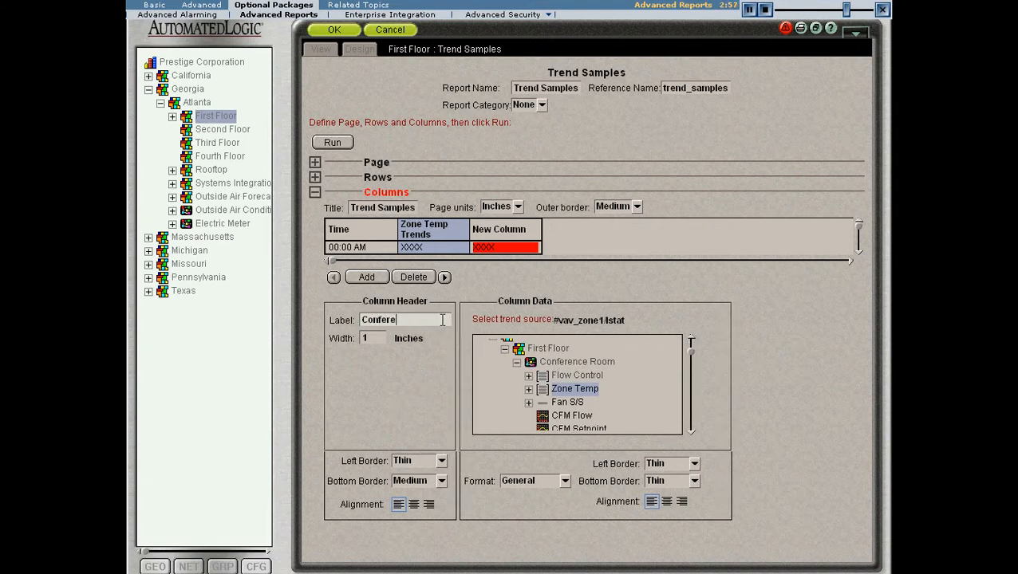
pyautogui.write('nce Room')
pyautogui.click(425, 355)
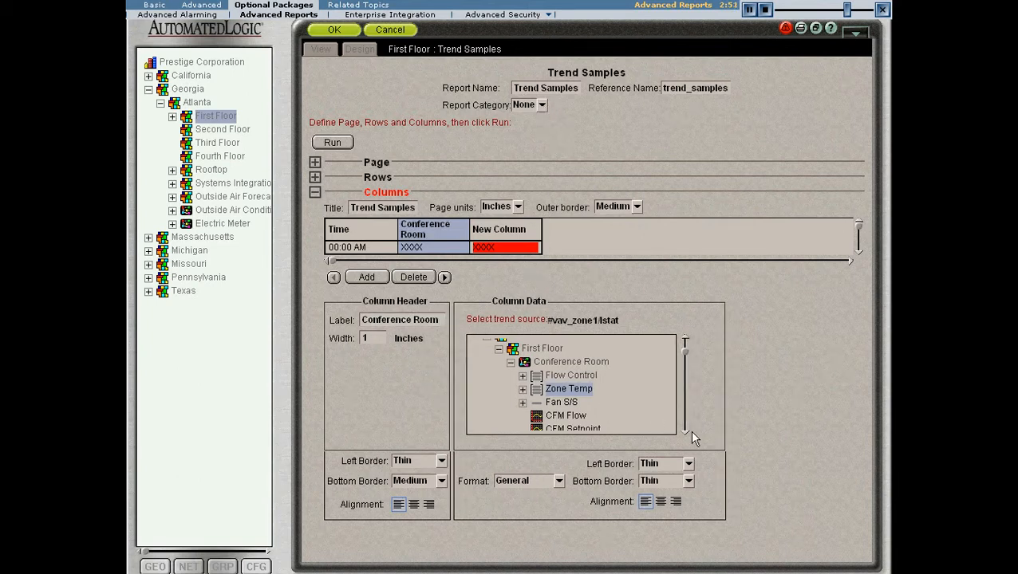
pyautogui.scroll(-4, 677, 432)
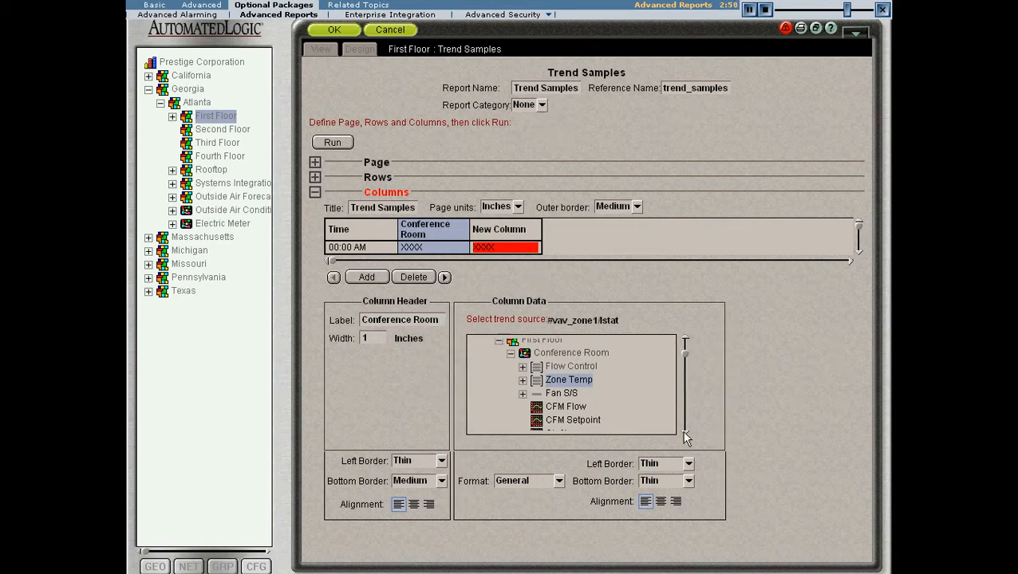
# Select the New Column and choose Zone Temp under First Floor's Cafeteria as its trend source
pyautogui.click(495, 229)
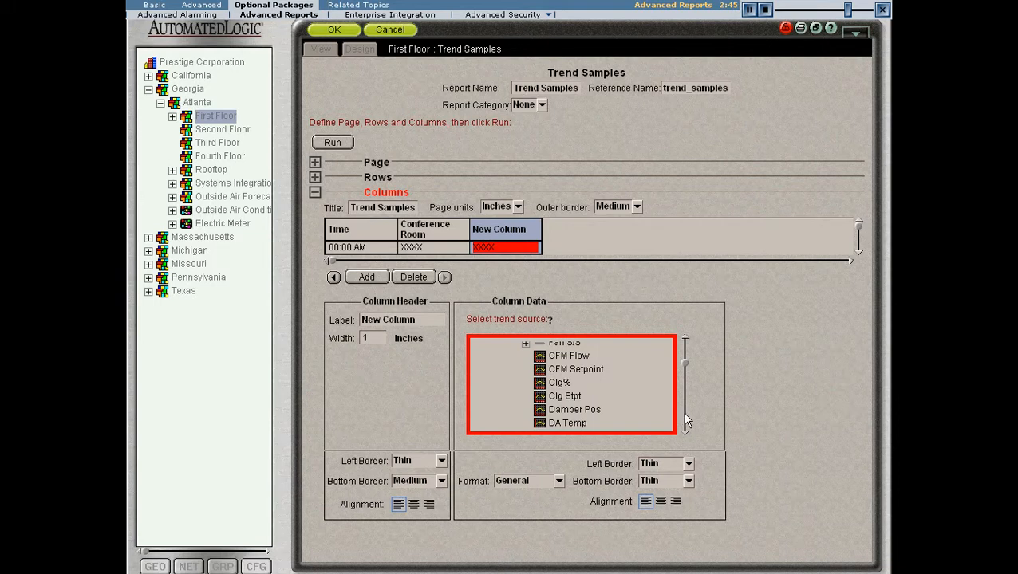
pyautogui.scroll(-3, 512, 415)
pyautogui.scroll(-3, 514, 408)
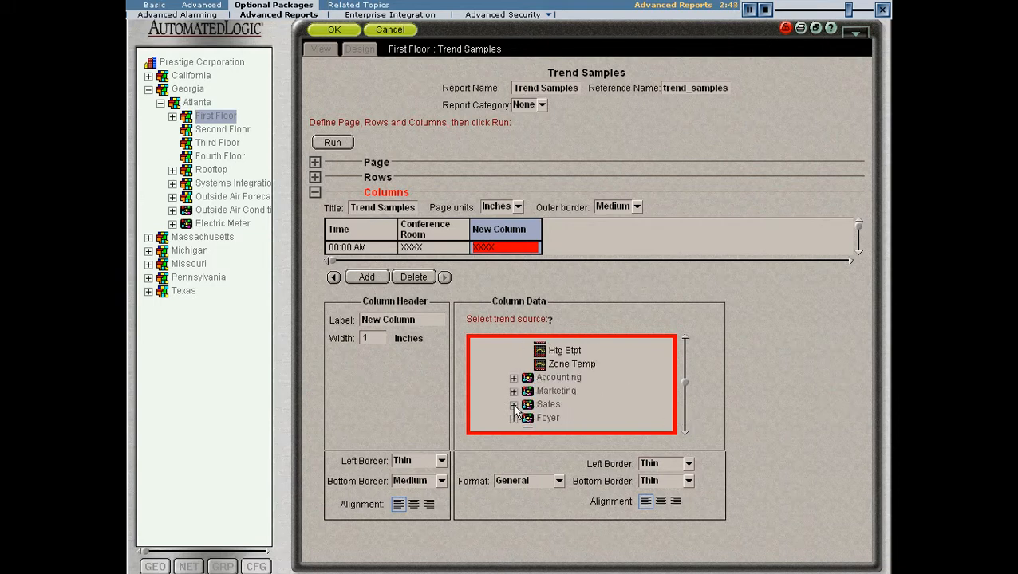
pyautogui.click(684, 339)
pyautogui.click(684, 339)
pyautogui.click(684, 339)
pyautogui.click(685, 338)
pyautogui.click(685, 339)
pyautogui.click(684, 339)
pyautogui.click(685, 339)
pyautogui.click(684, 339)
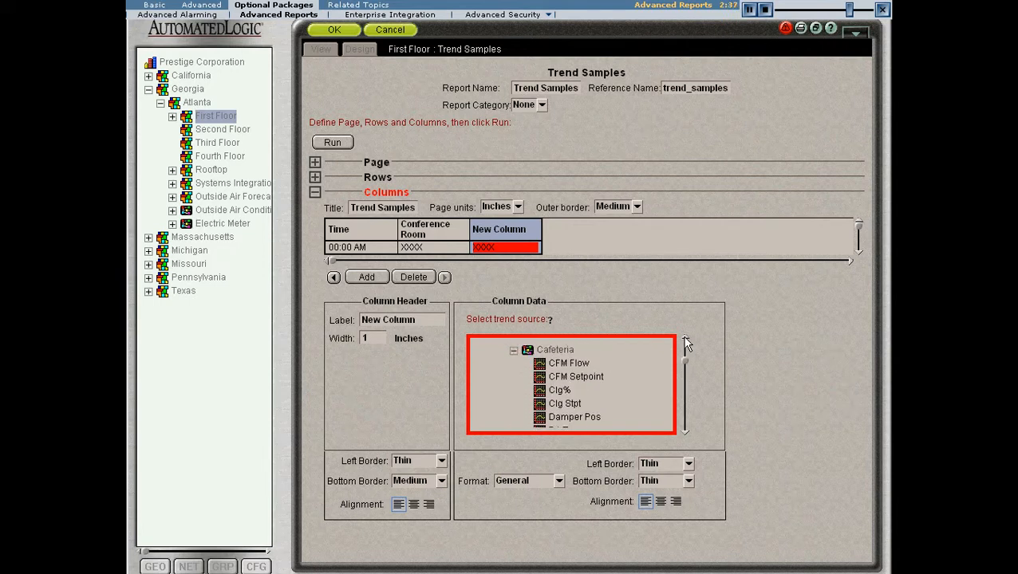
pyautogui.click(686, 432)
pyautogui.click(686, 432)
pyautogui.click(685, 432)
pyautogui.click(686, 433)
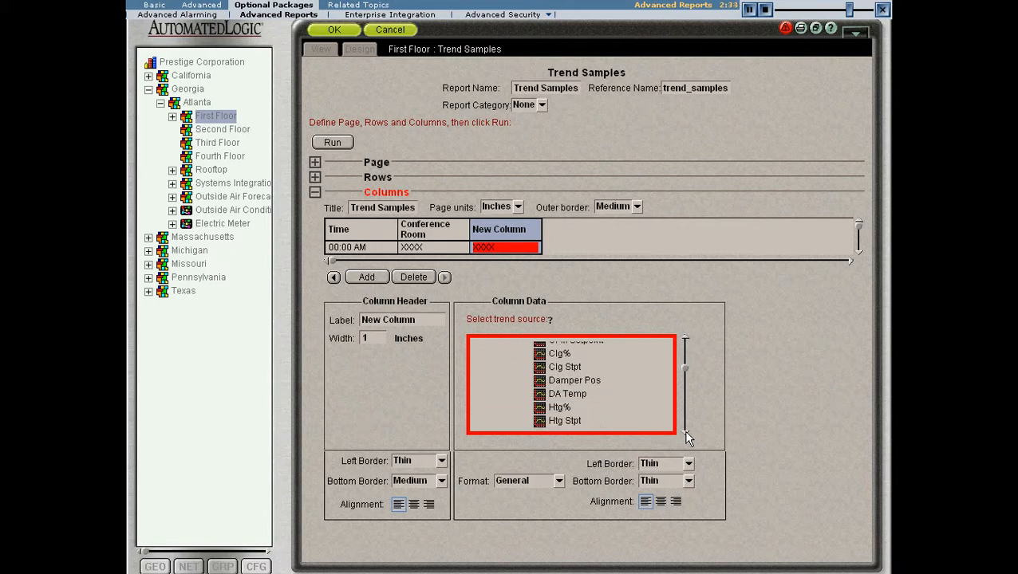
pyautogui.click(686, 433)
pyautogui.click(686, 432)
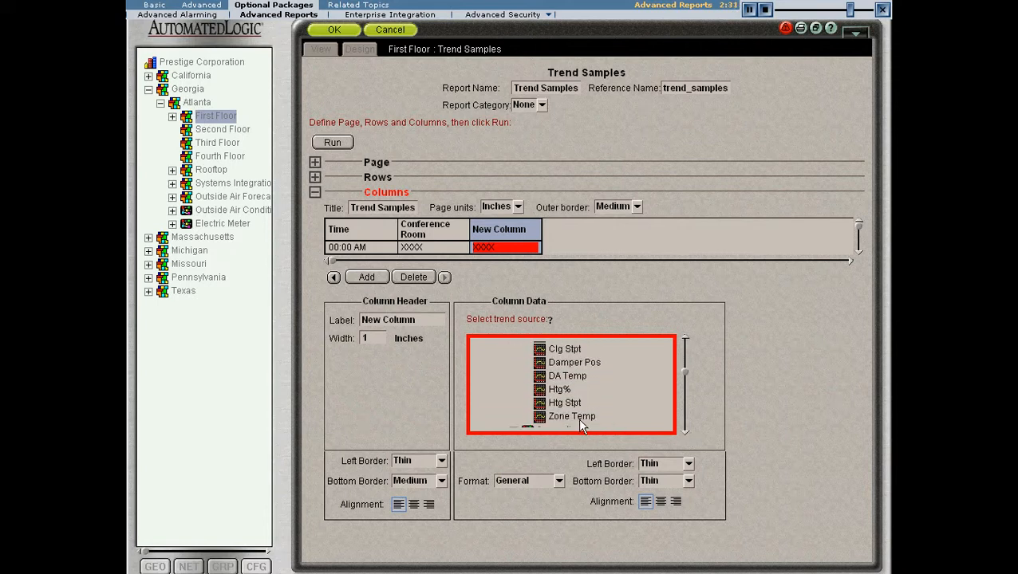
pyautogui.scroll(-1, 577, 418)
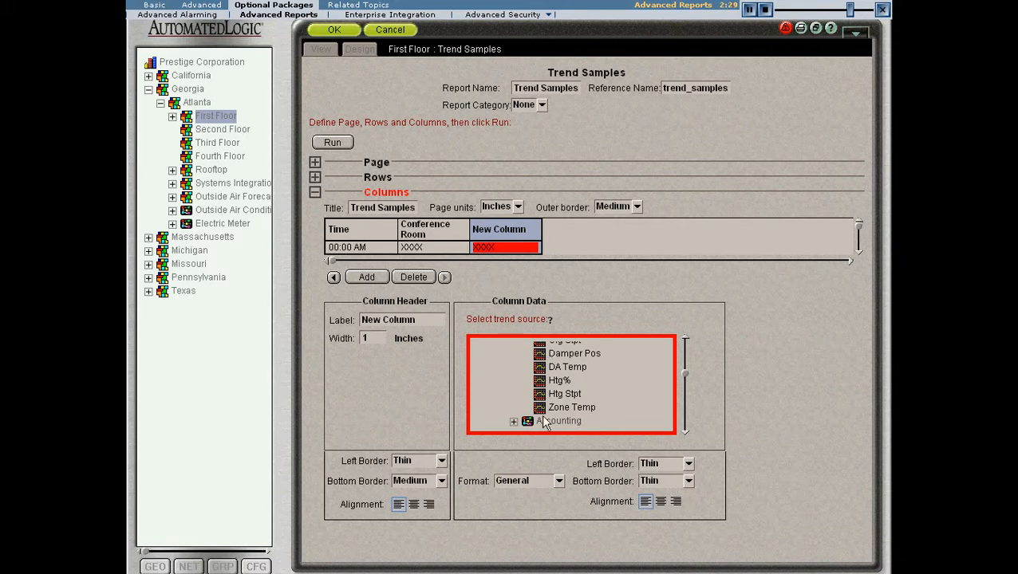
pyautogui.click(558, 409)
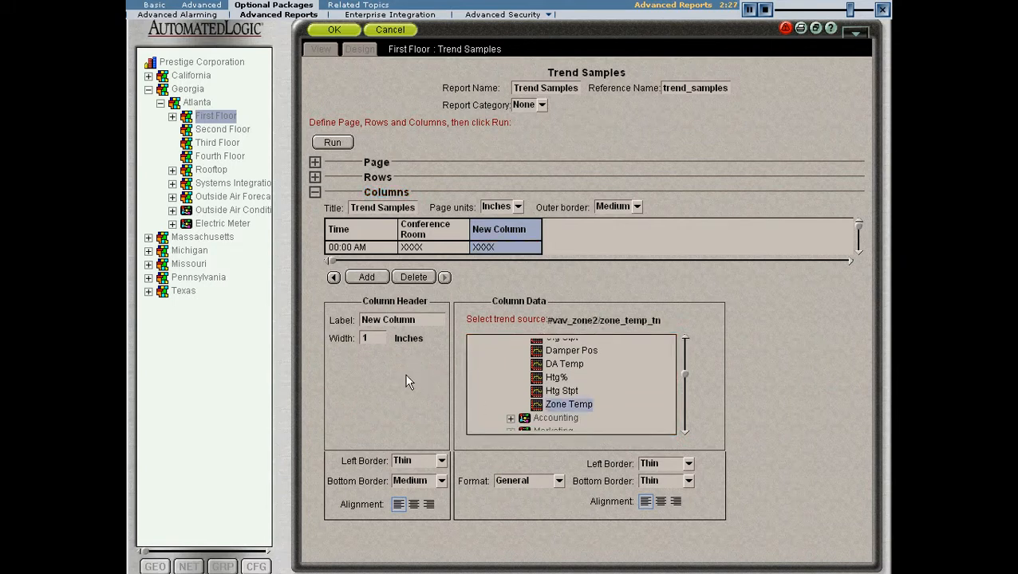
# Add another column, and label the column holding the Cafeteria zone temperature trend Cafe
pyautogui.click(372, 276)
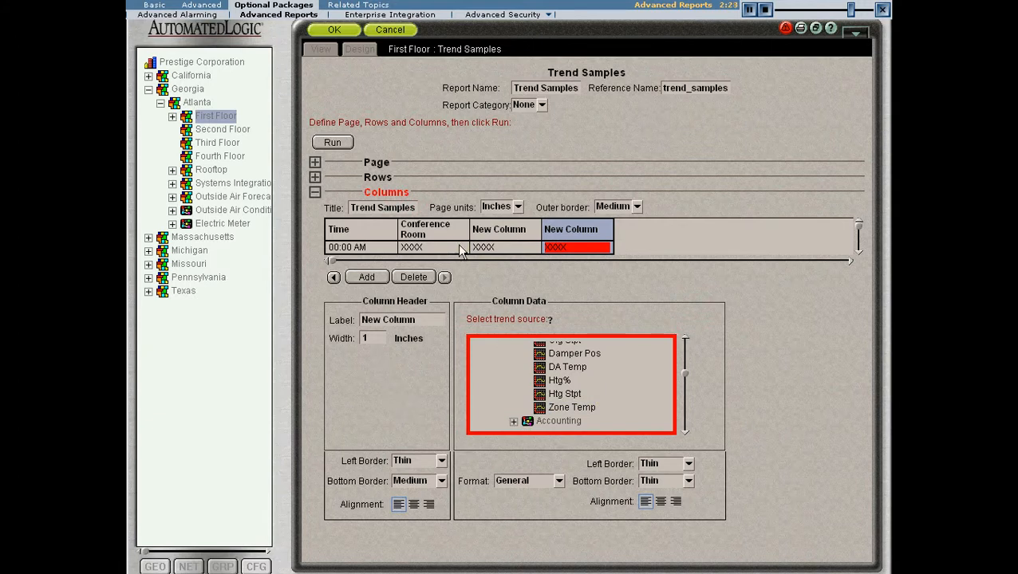
pyautogui.click(489, 238)
pyautogui.click(427, 321)
pyautogui.write('Ca')
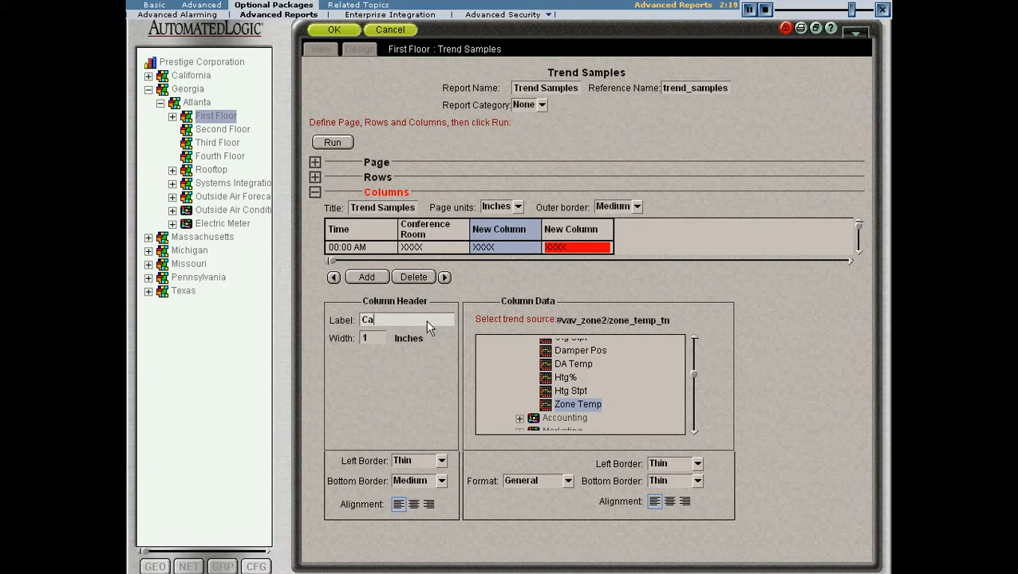
pyautogui.write('fe')
pyautogui.press('Return')
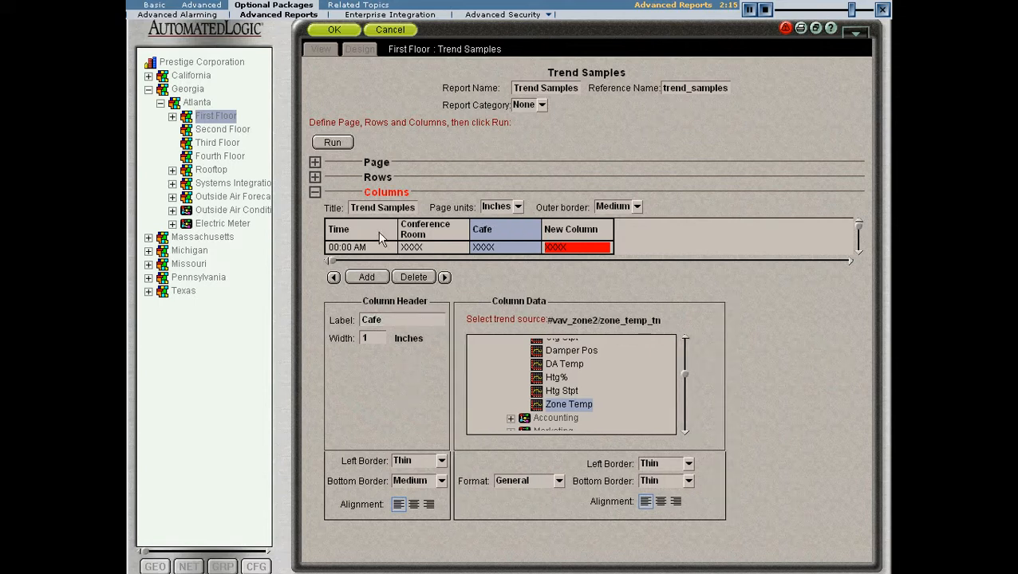
# Delete the unused New Column after the Cafe column
pyautogui.click(568, 229)
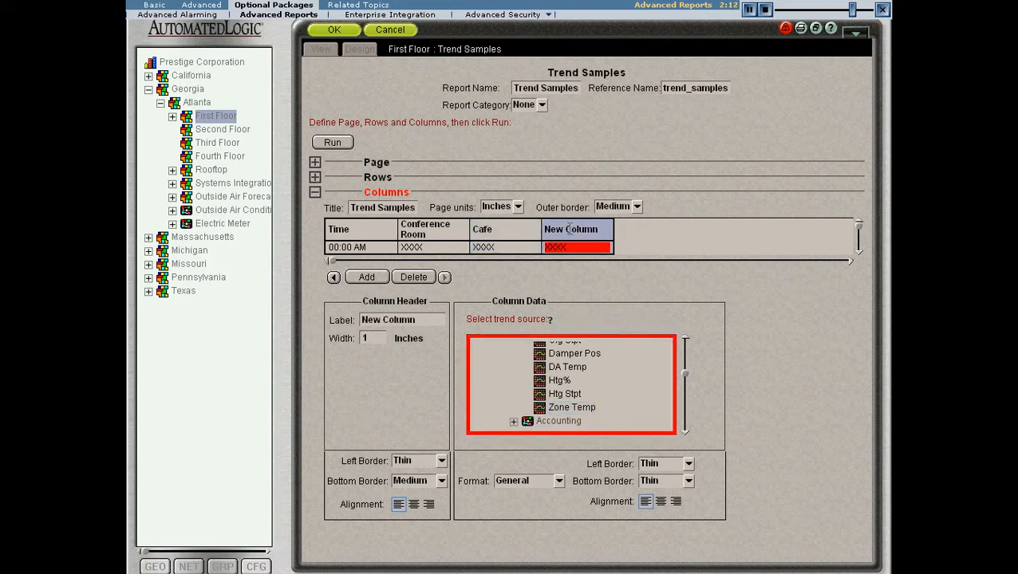
pyautogui.click(411, 275)
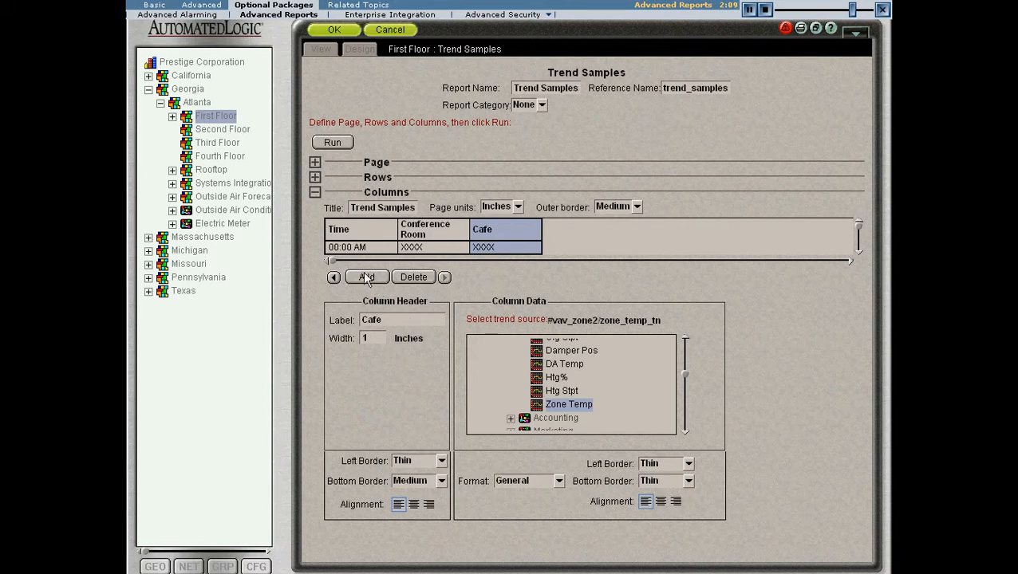
# Move the Cafe column ahead of Conference Room and back again, and run the Trend Samples report
pyautogui.click(333, 277)
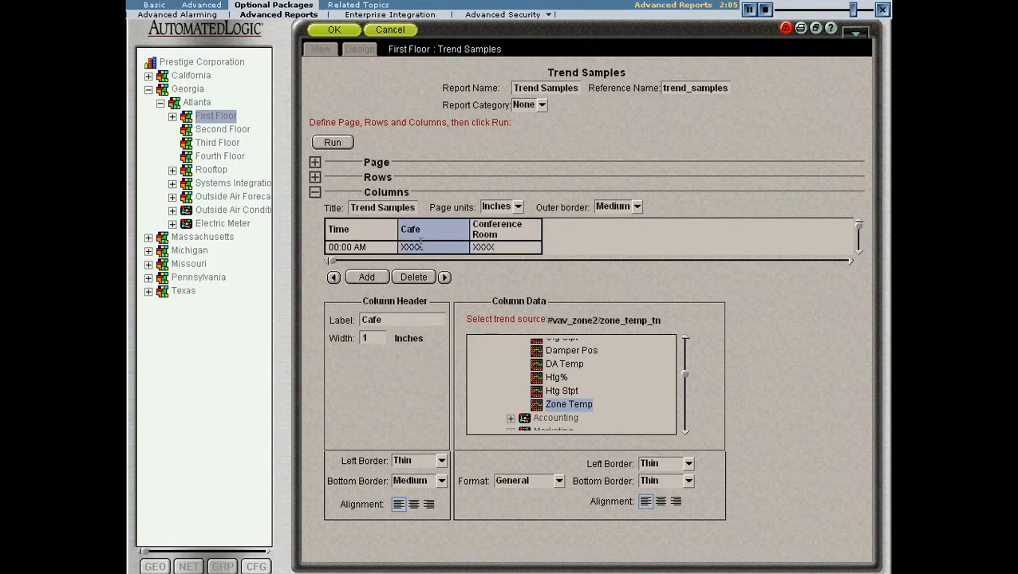
pyautogui.click(444, 277)
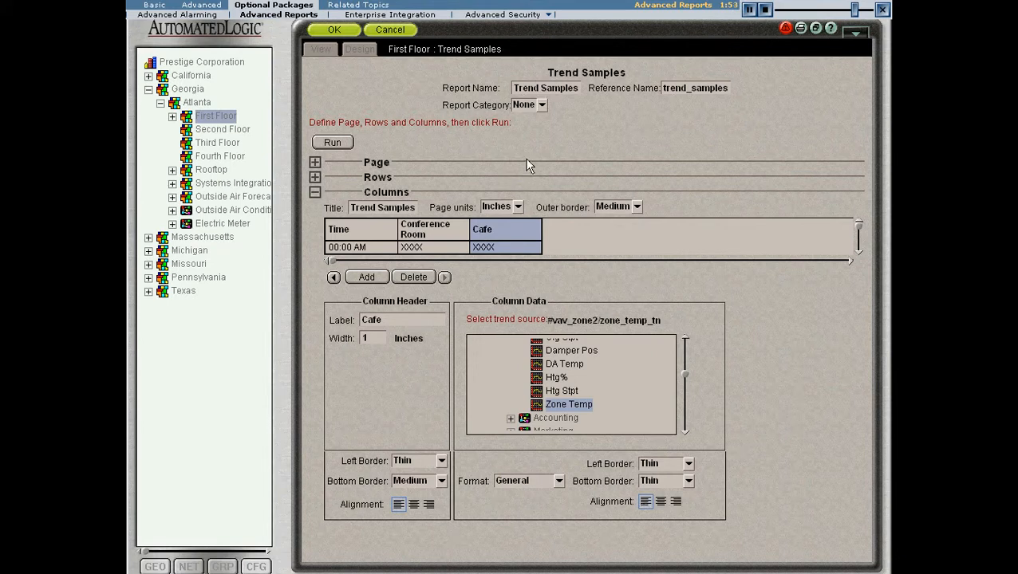
pyautogui.click(333, 144)
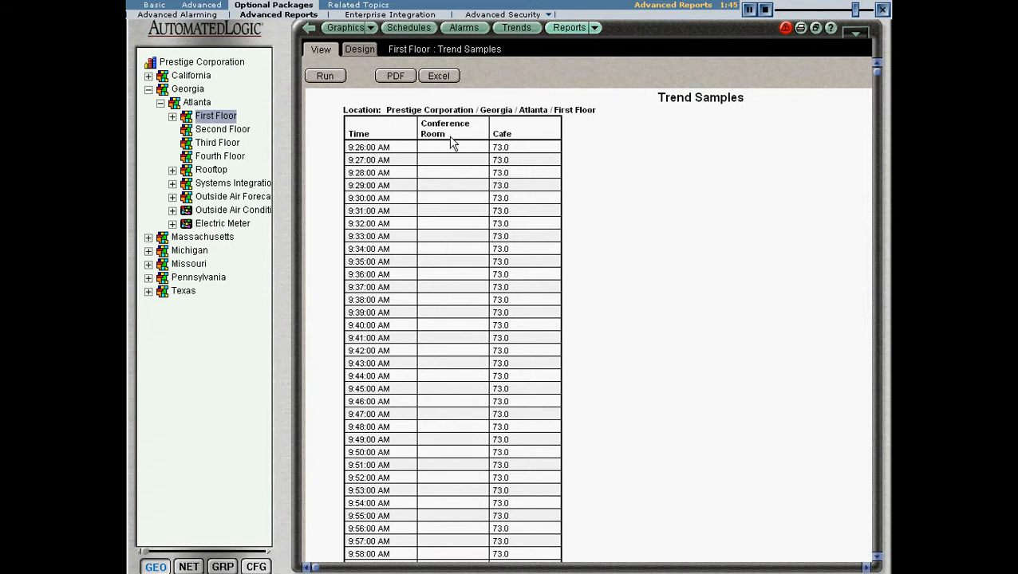
# Delete the Conference Room column from the Trend Samples design and rerun the report
pyautogui.click(351, 51)
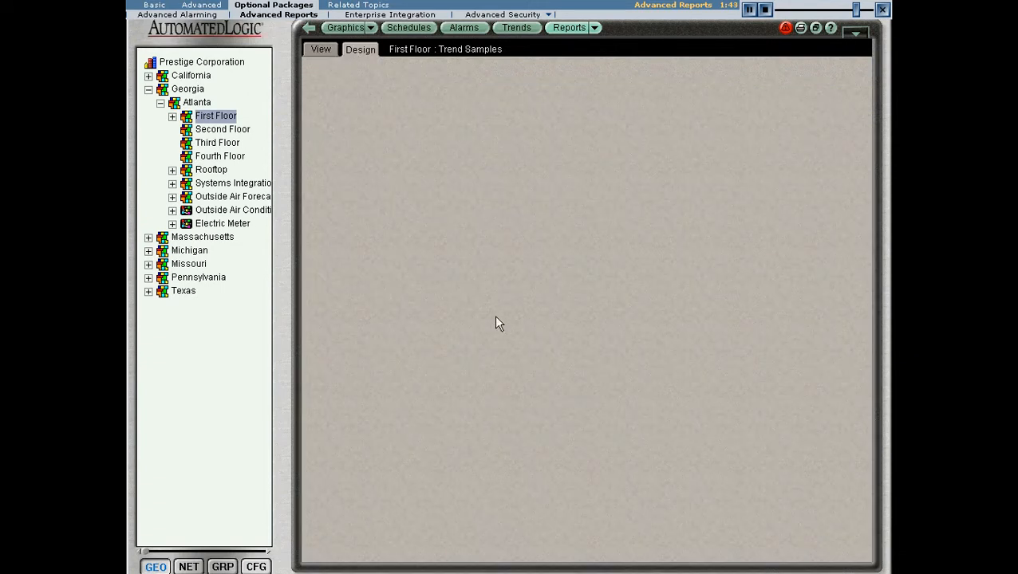
pyautogui.click(431, 241)
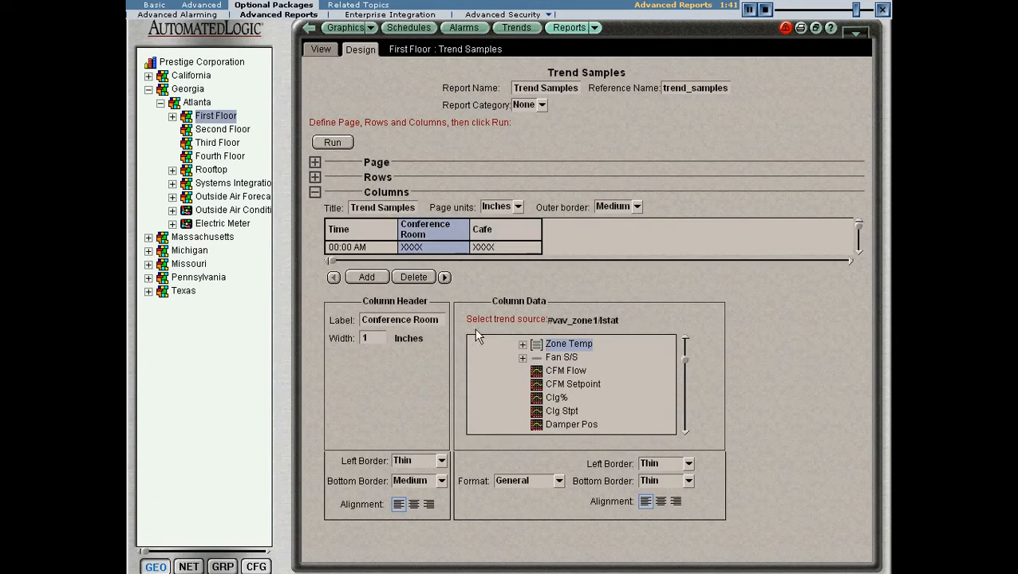
pyautogui.click(413, 277)
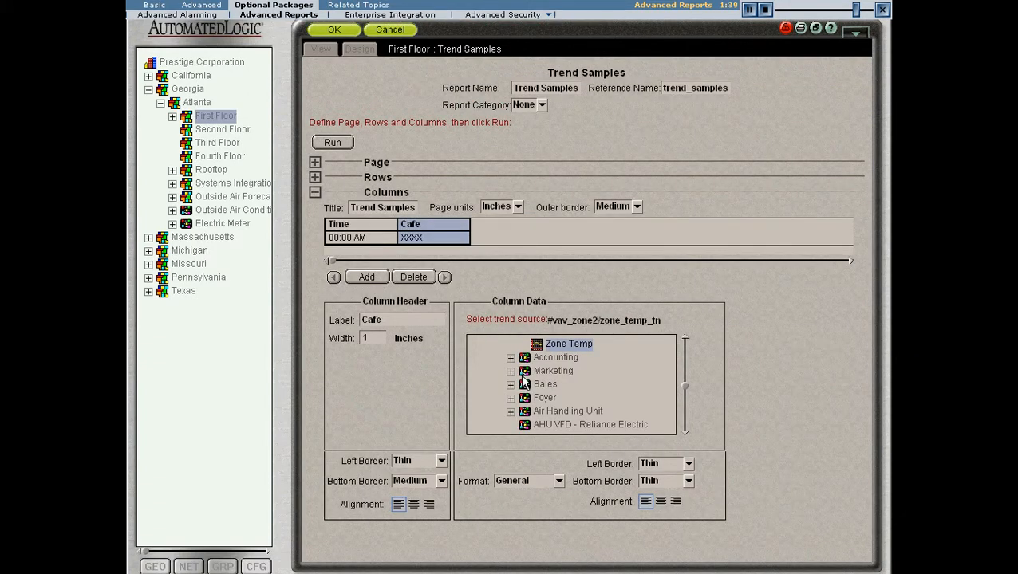
pyautogui.click(332, 143)
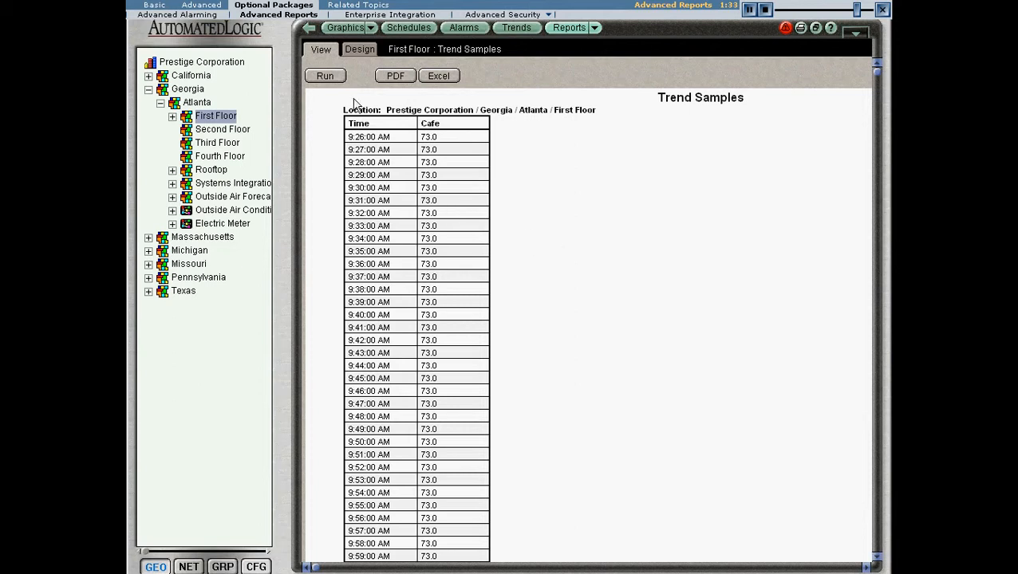
# Return to the Trend Samples design and review the available report categories
pyautogui.click(360, 48)
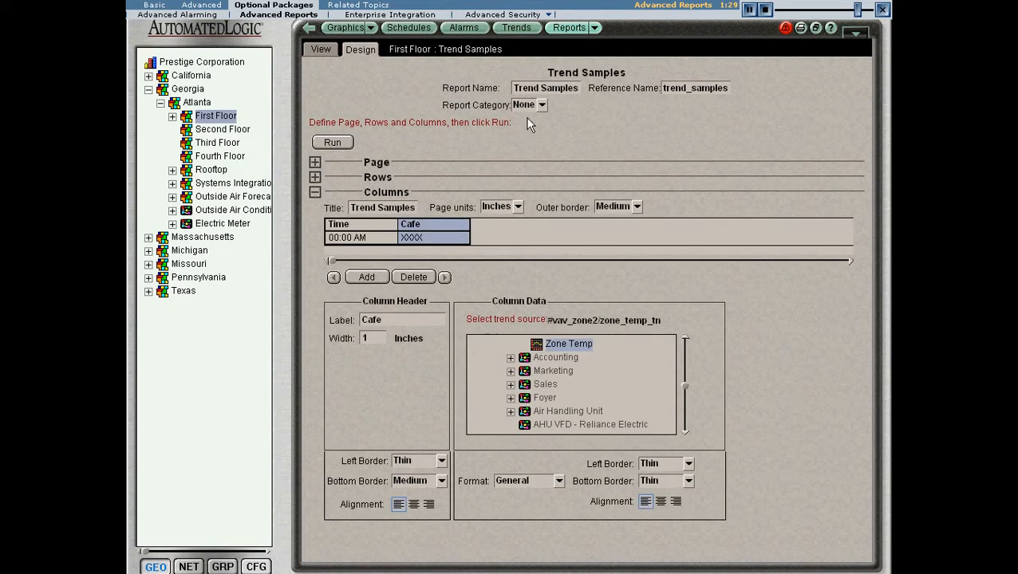
pyautogui.click(540, 106)
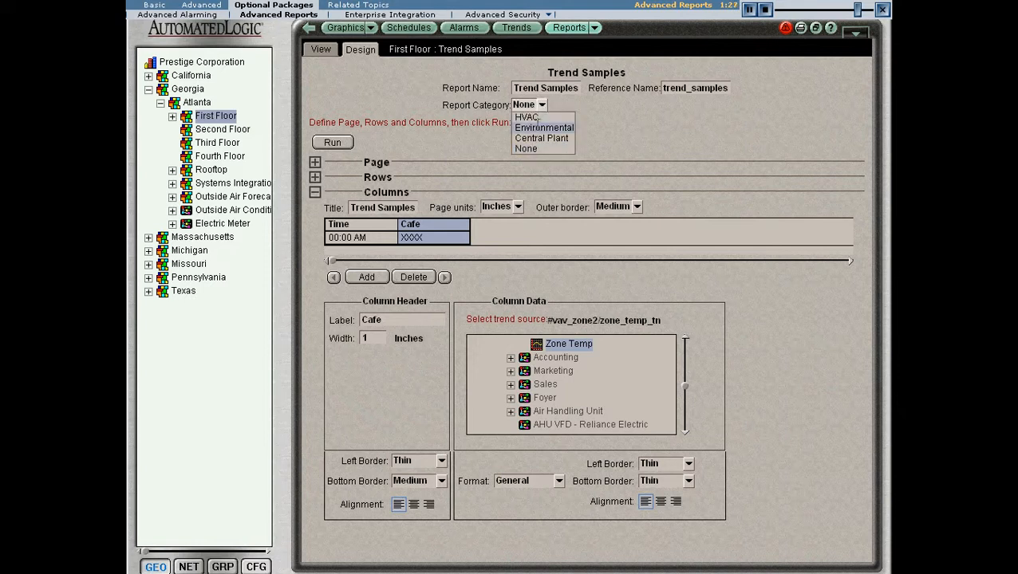
pyautogui.click(538, 152)
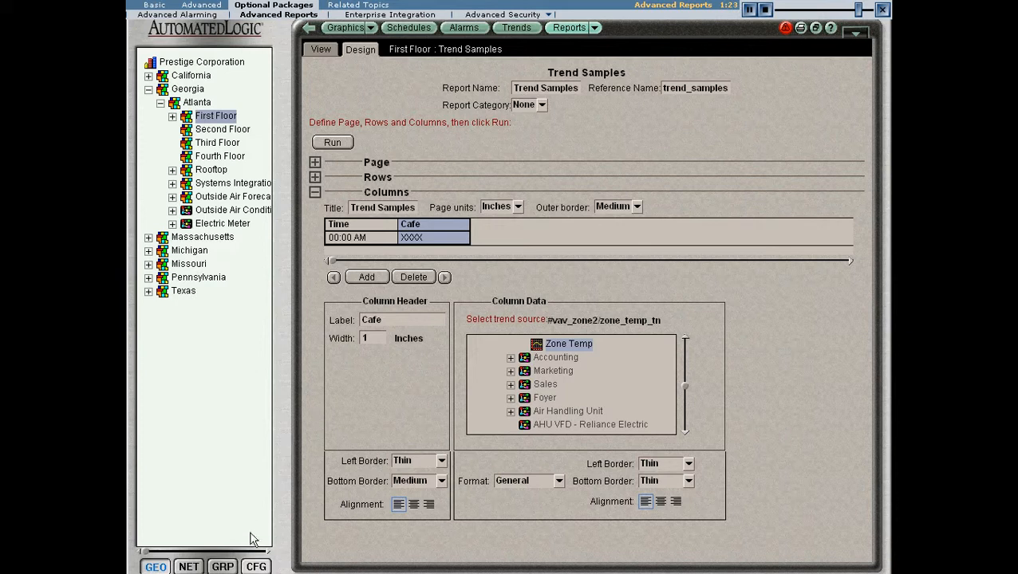
# Add a report category named Custome Trends in the system configuration, with No Privilege Required
pyautogui.click(256, 566)
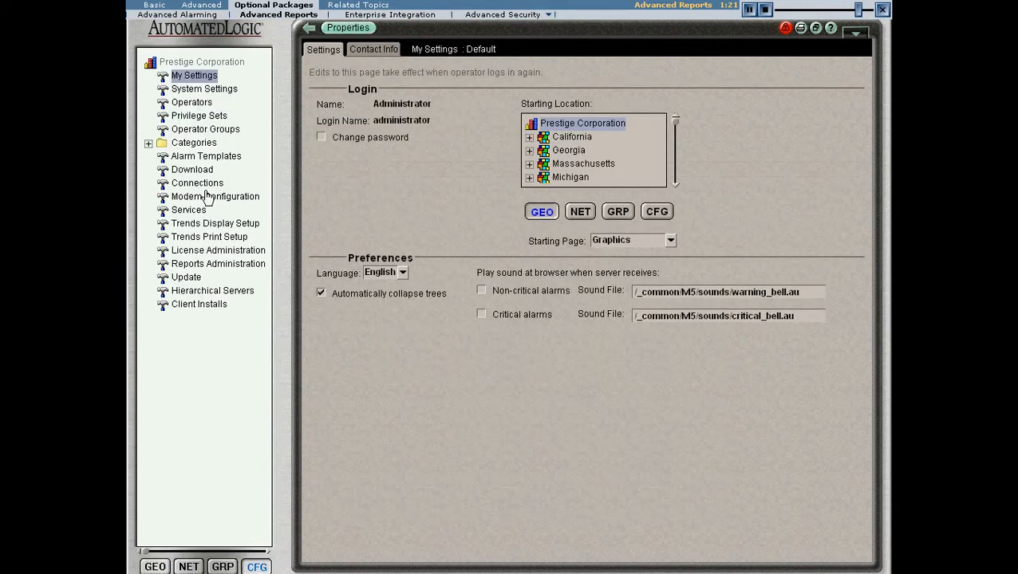
pyautogui.click(149, 143)
pyautogui.click(196, 223)
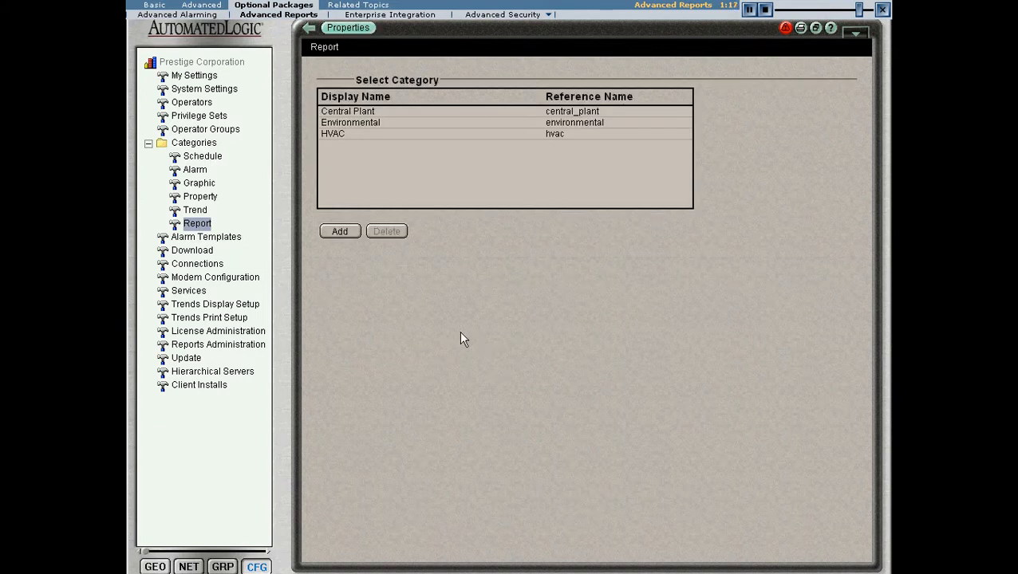
pyautogui.click(338, 230)
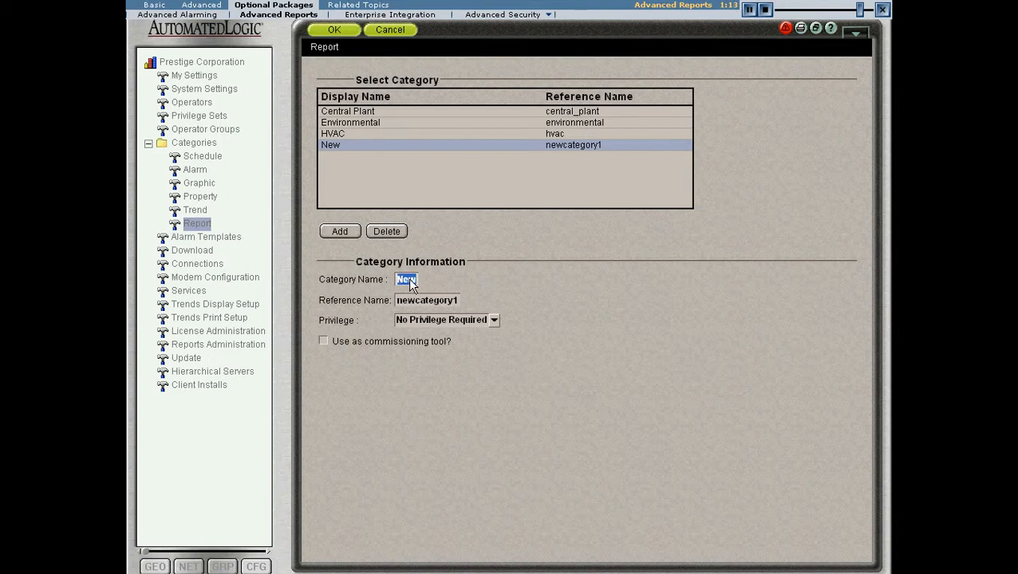
pyautogui.write('Custome Trends')
pyautogui.click(545, 298)
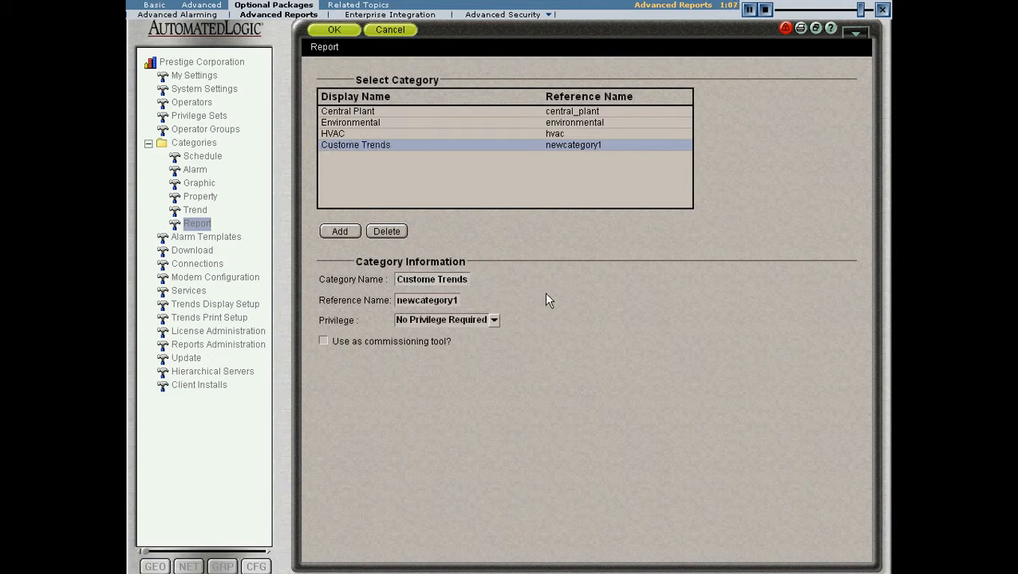
pyautogui.click(493, 320)
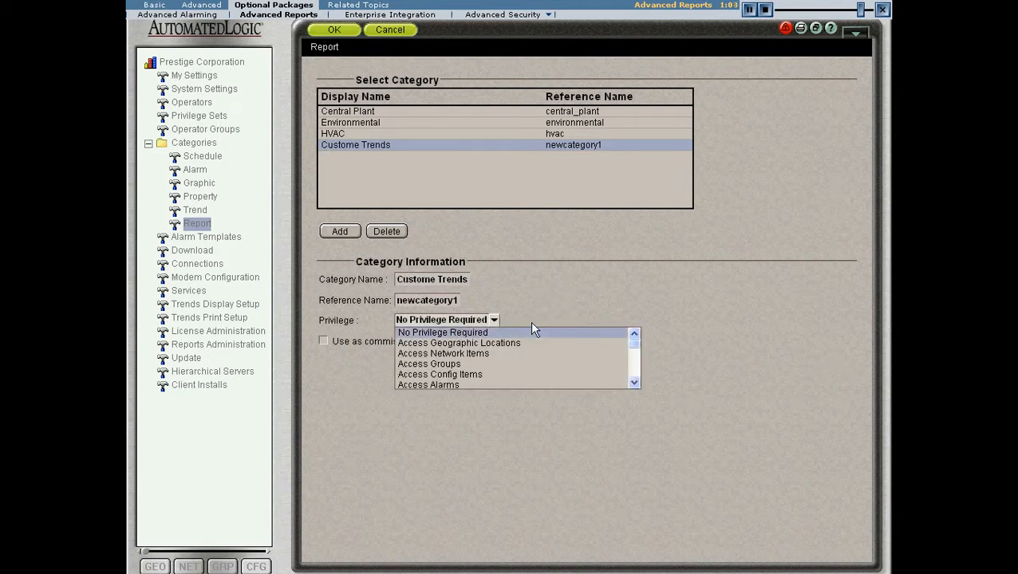
pyautogui.click(500, 331)
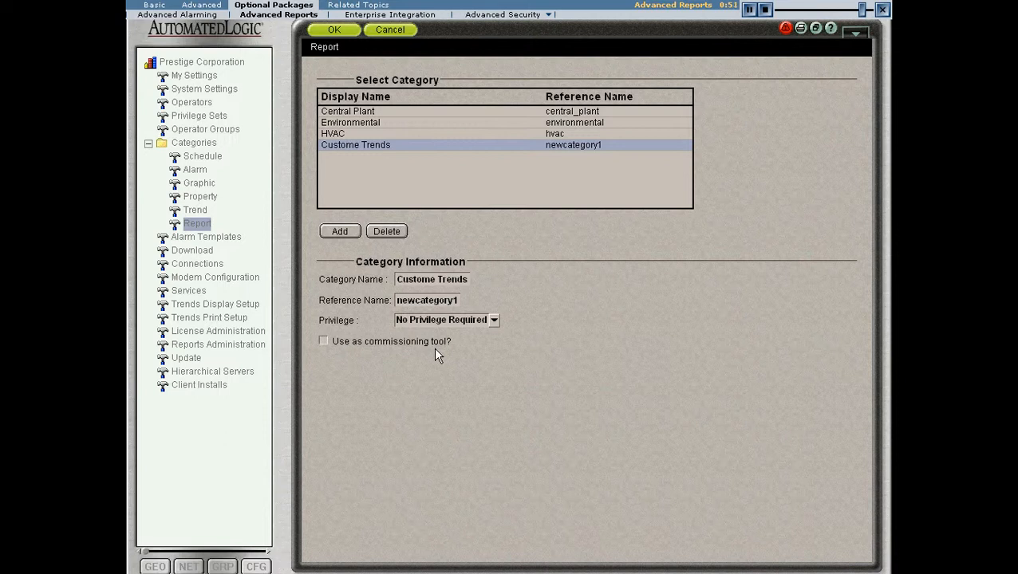
# Correct the new report category's name to Custom Trends and save it
pyautogui.tripleClick(462, 280)
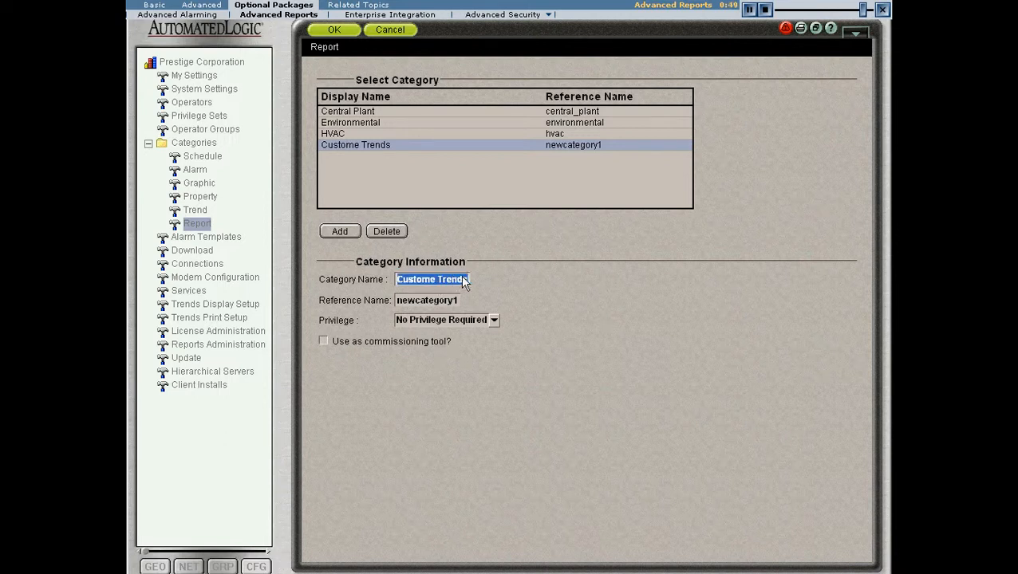
pyautogui.click(431, 276)
pyautogui.press('Delete')
pyautogui.click(338, 230)
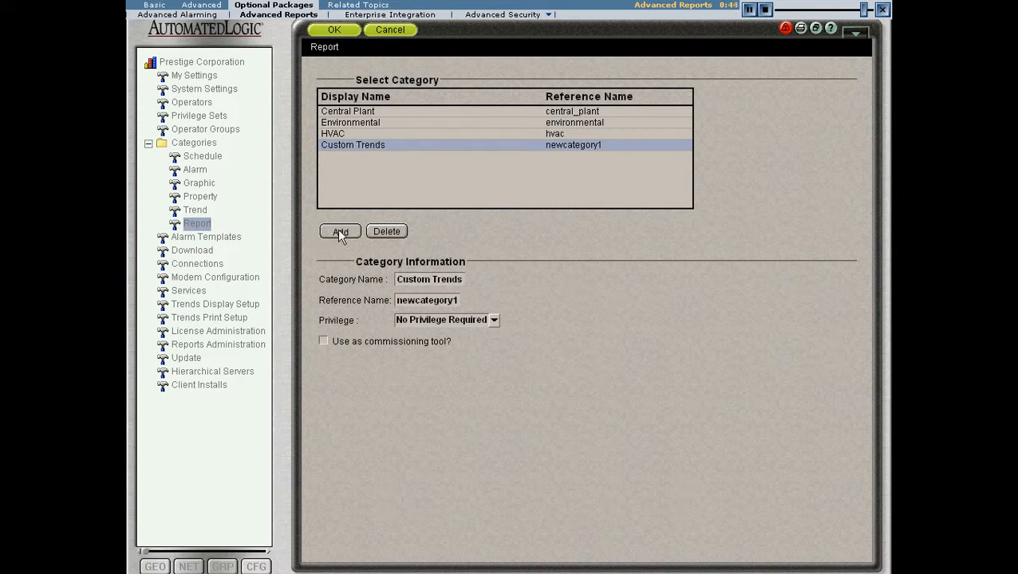
pyautogui.click(342, 28)
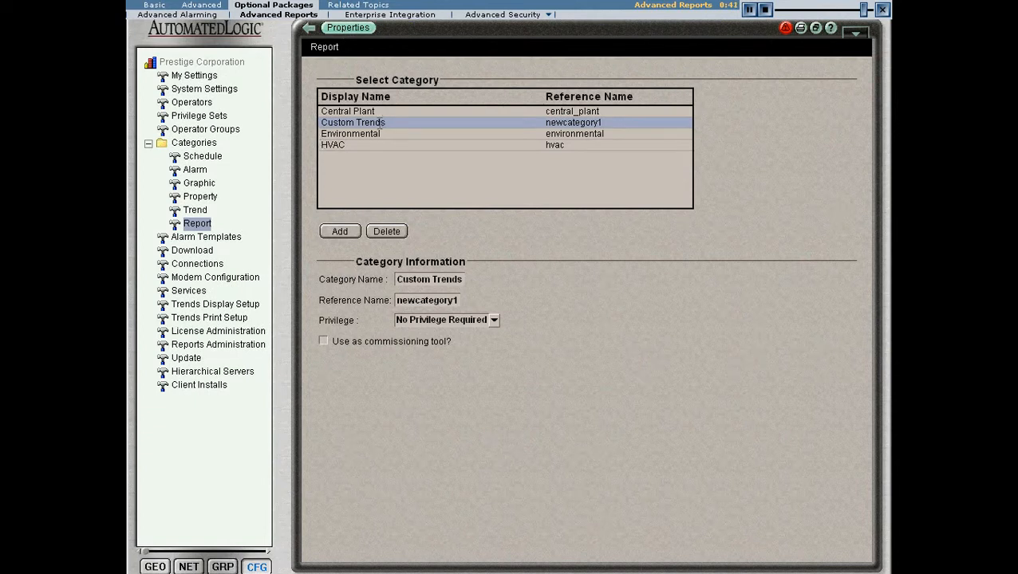
# Return to First Floor's Trend Samples design, assign the report to the Custom Trends category and save
pyautogui.click(155, 567)
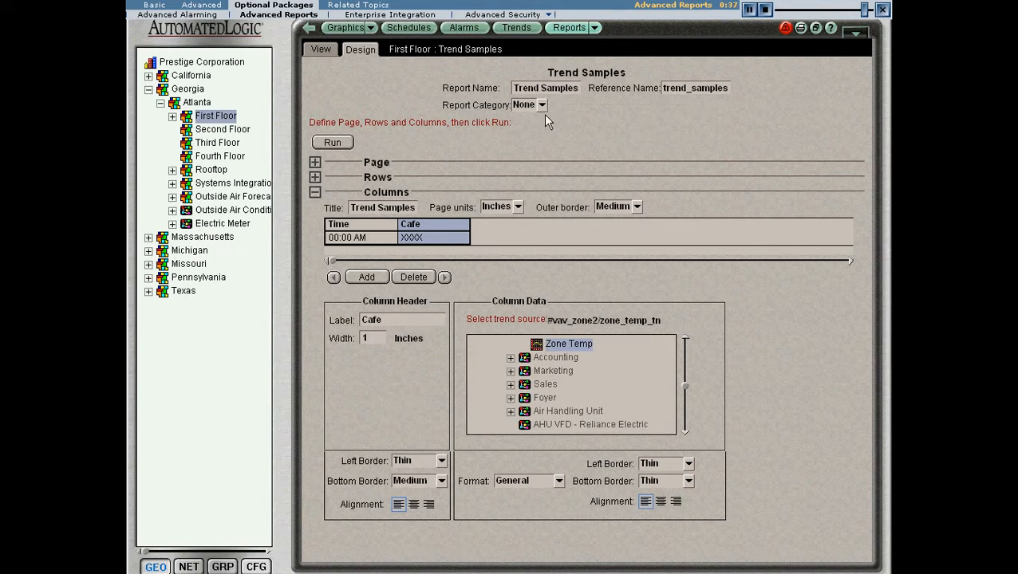
pyautogui.click(541, 106)
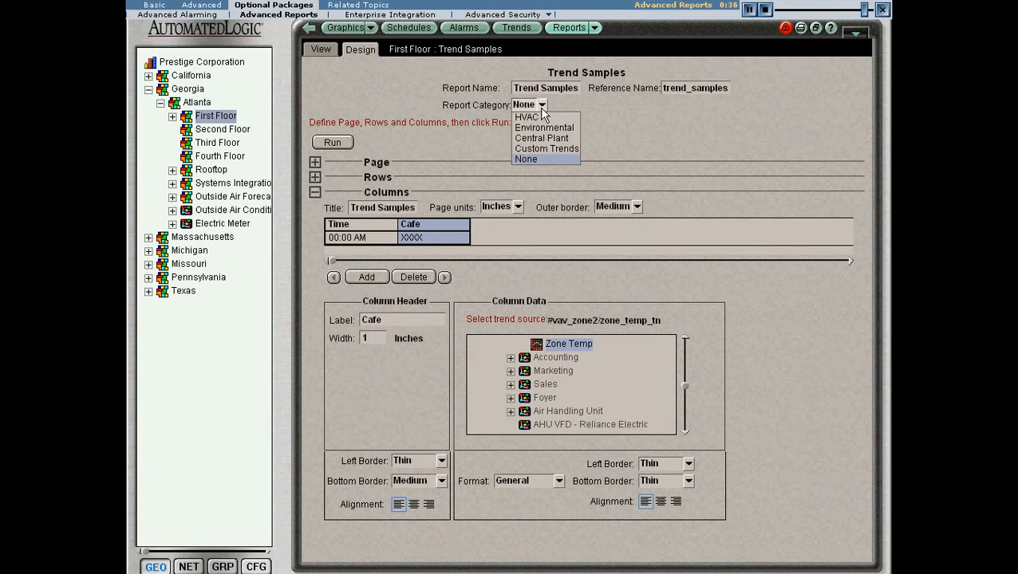
pyautogui.click(542, 149)
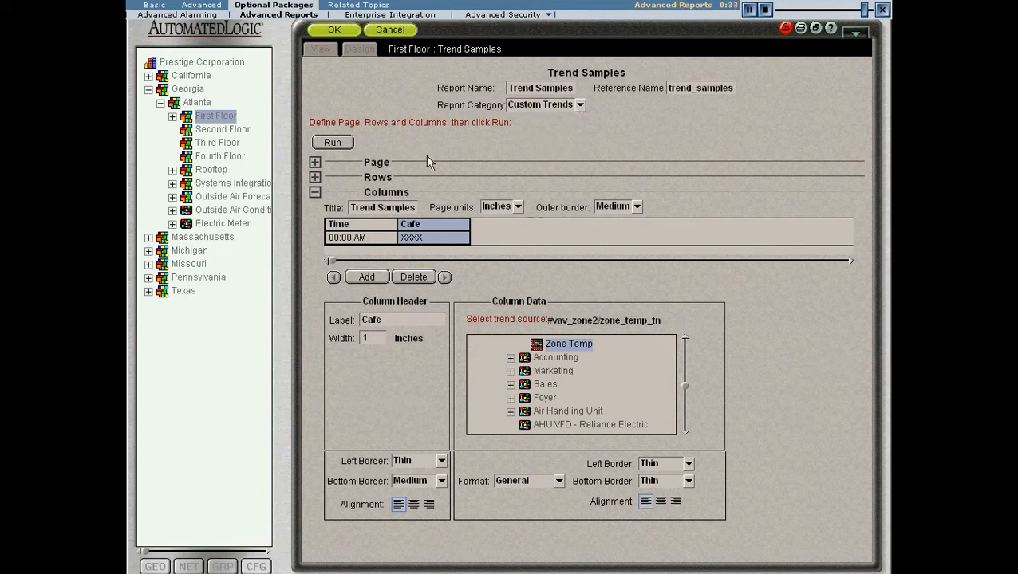
pyautogui.click(336, 33)
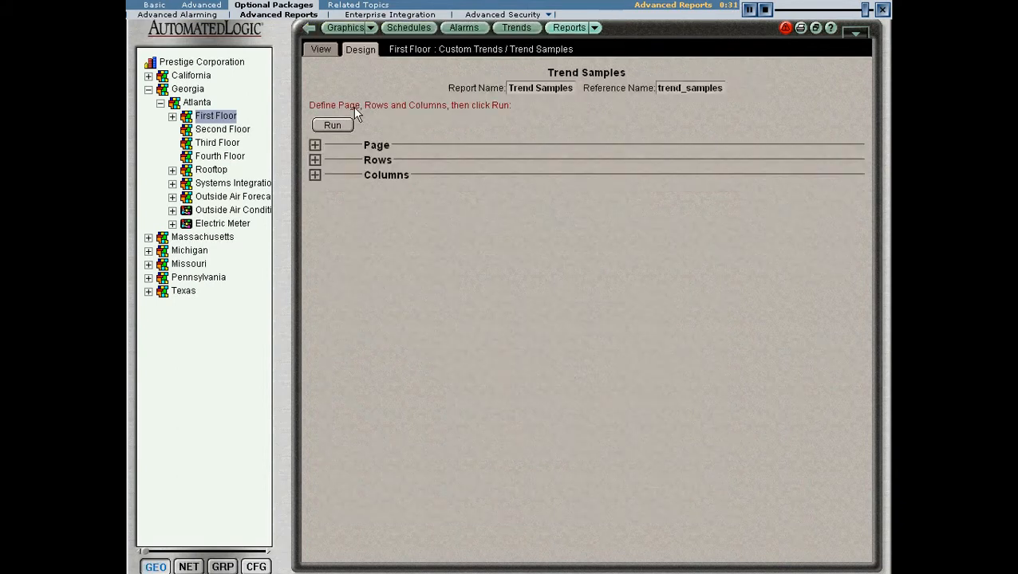
# Open Trend Samples from First Floor's Custom Trends reports and run it
pyautogui.click(594, 28)
pyautogui.moveTo(590, 42)
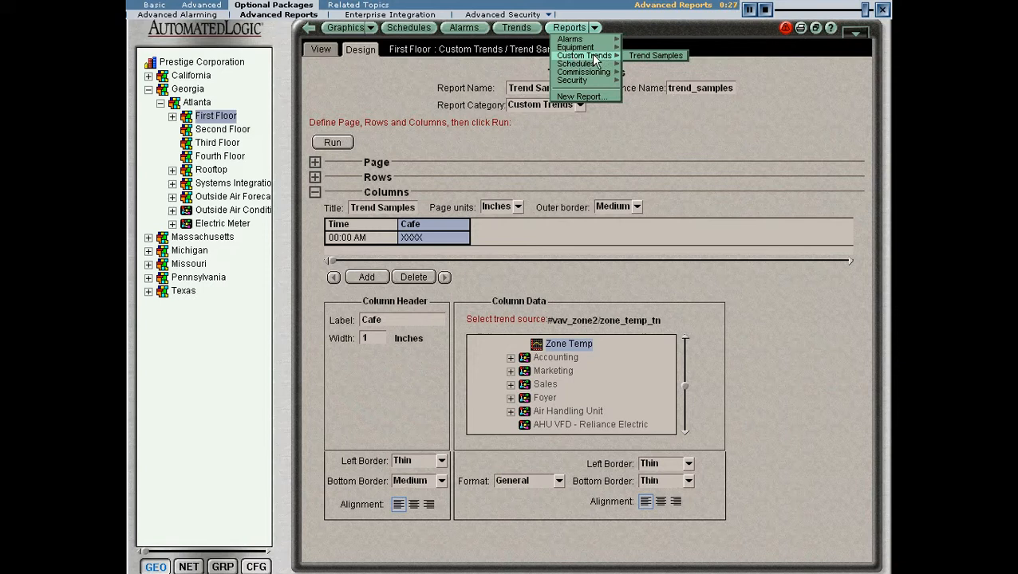
pyautogui.click(651, 58)
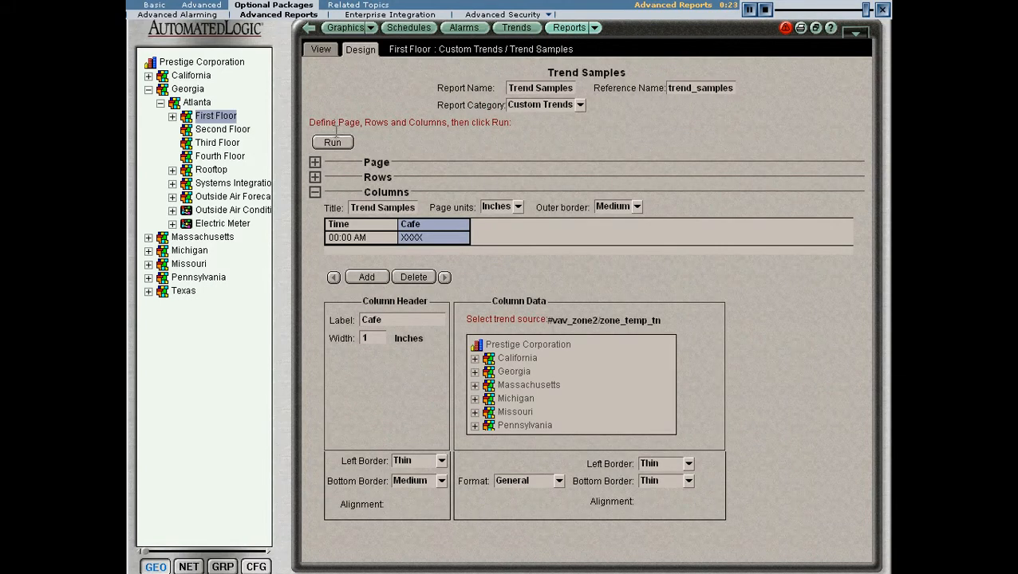
pyautogui.click(335, 144)
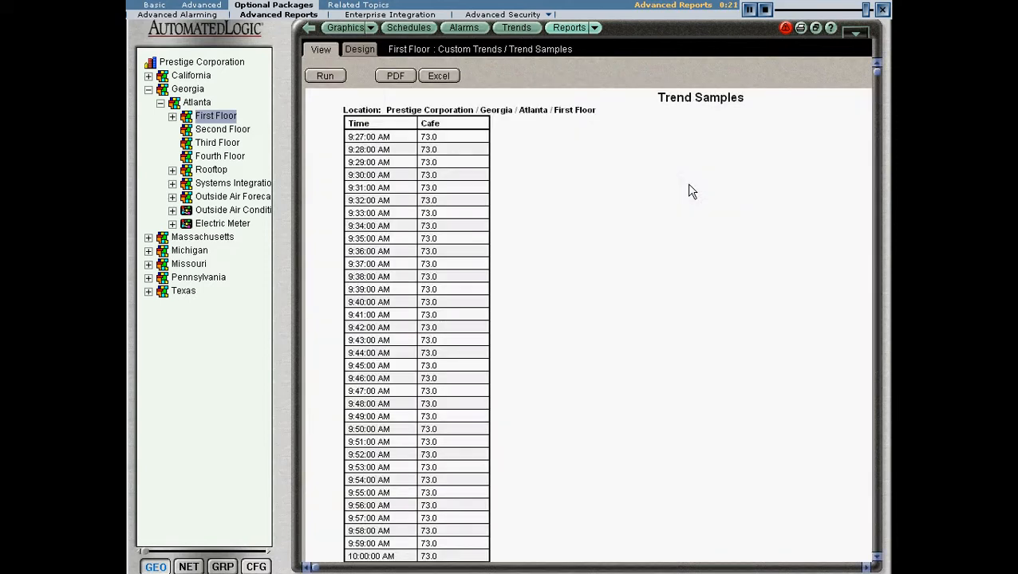